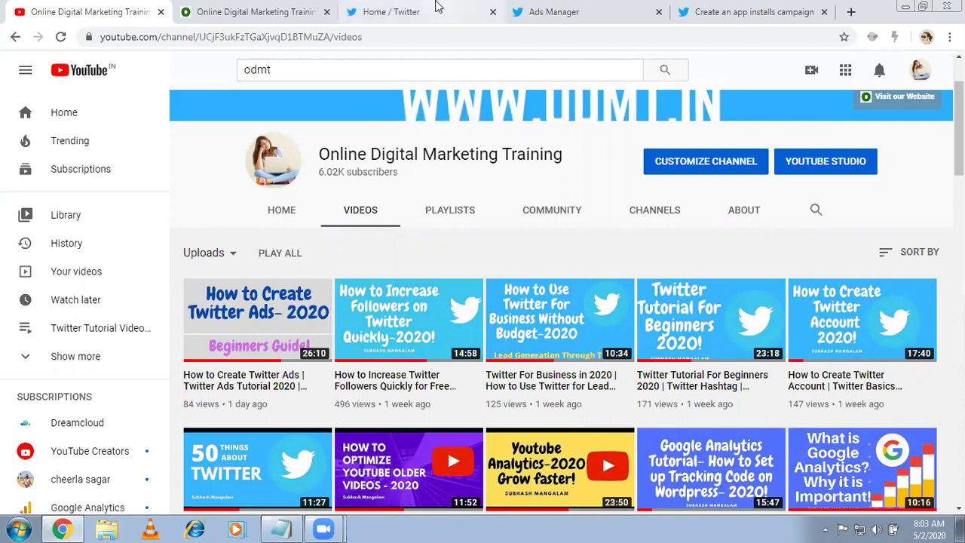
Step: Switch to Twitter Ads Manager and start creating a new campaign
key("ctrl+3")
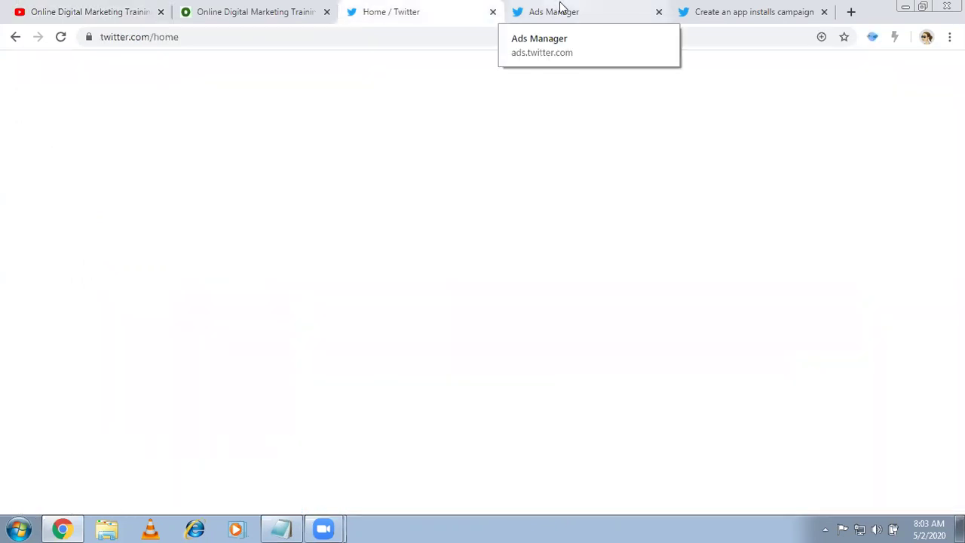
left_click(560, 8)
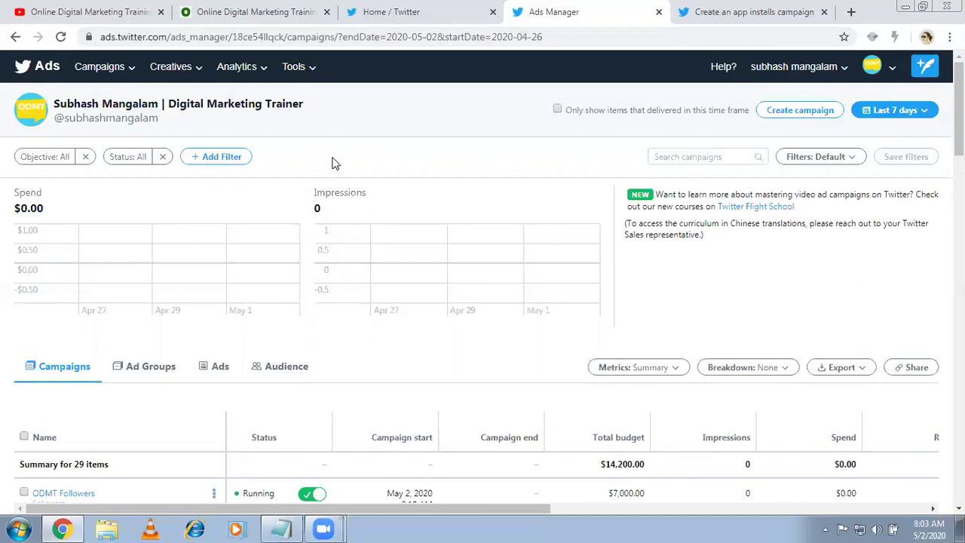
left_click(791, 116)
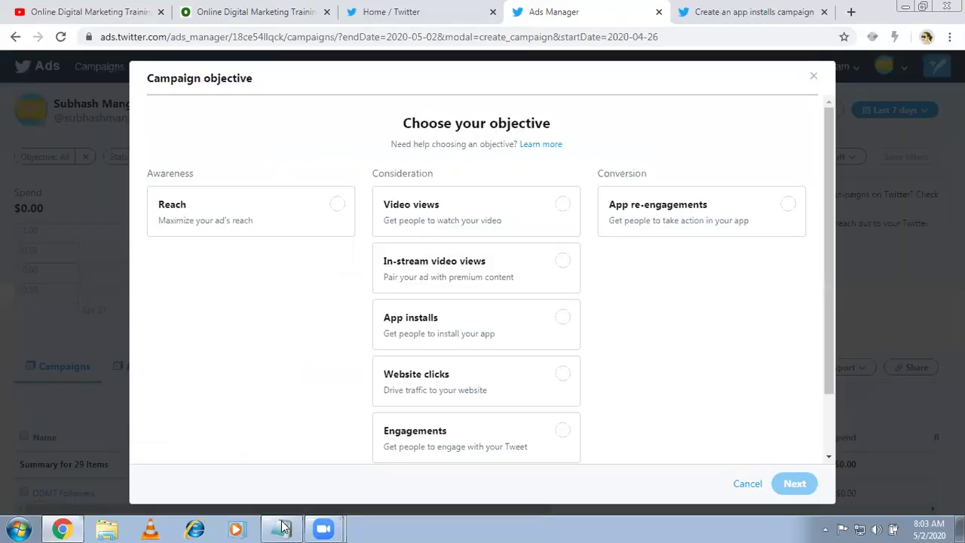
Step: In the twitter-audience.txt note in Notepad, replace the Objective text with "App Installs", and return to the campaign objective choices
left_click(283, 526)
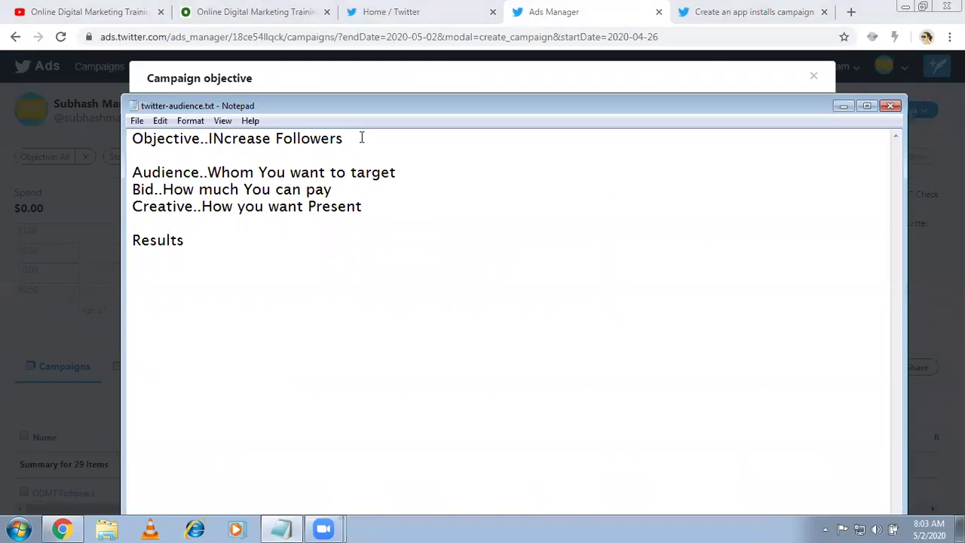
key("BackSpace")
key("BackSpace")
key("BackSpace")
key("BackSpace")
key("BackSpace")
key("BackSpace")
key("BackSpace")
key("BackSpace")
key("BackSpace")
key("BackSpace")
key("BackSpace")
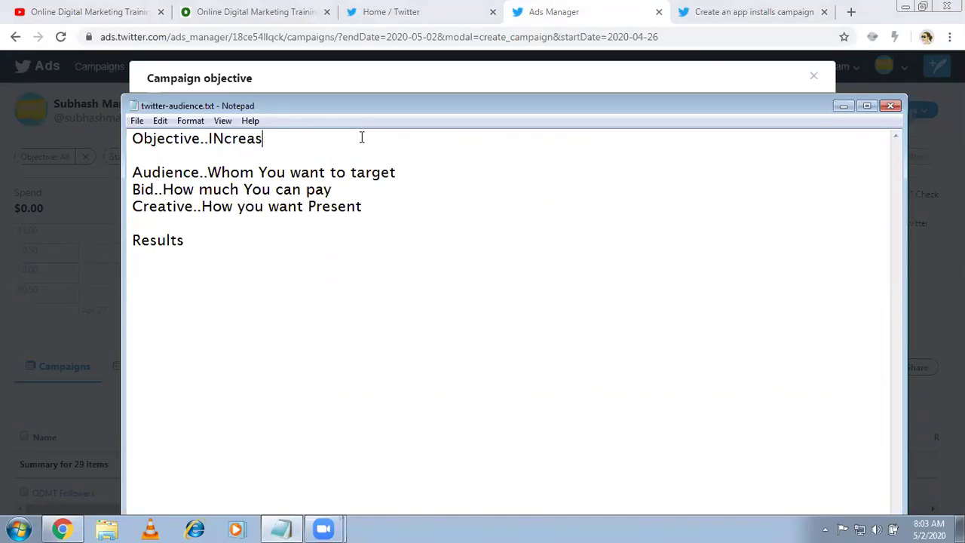
key("BackSpace")
key("BackSpace")
key("BackSpace")
key("BackSpace")
key("BackSpace")
key("BackSpace")
key("BackSpace")
type("App Installs")
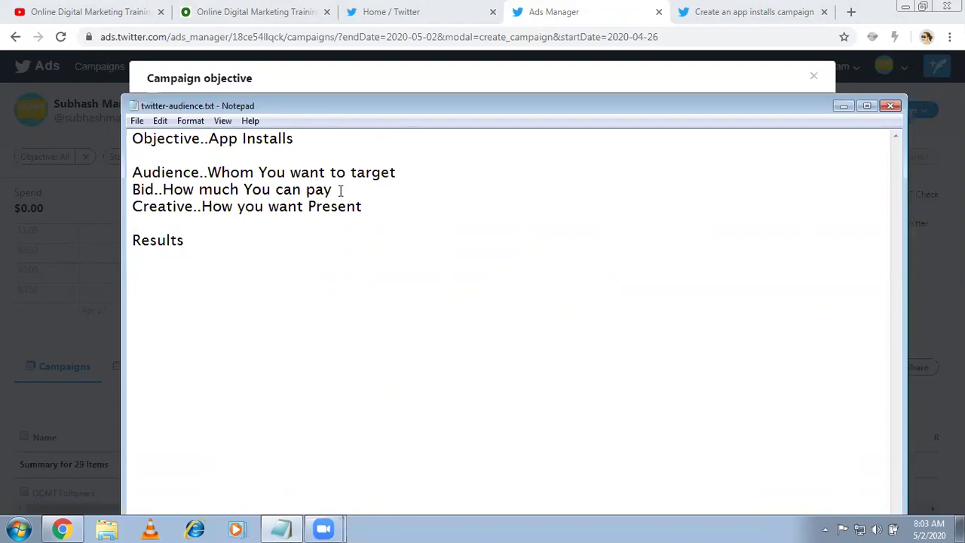
key("Down")
left_click(842, 115)
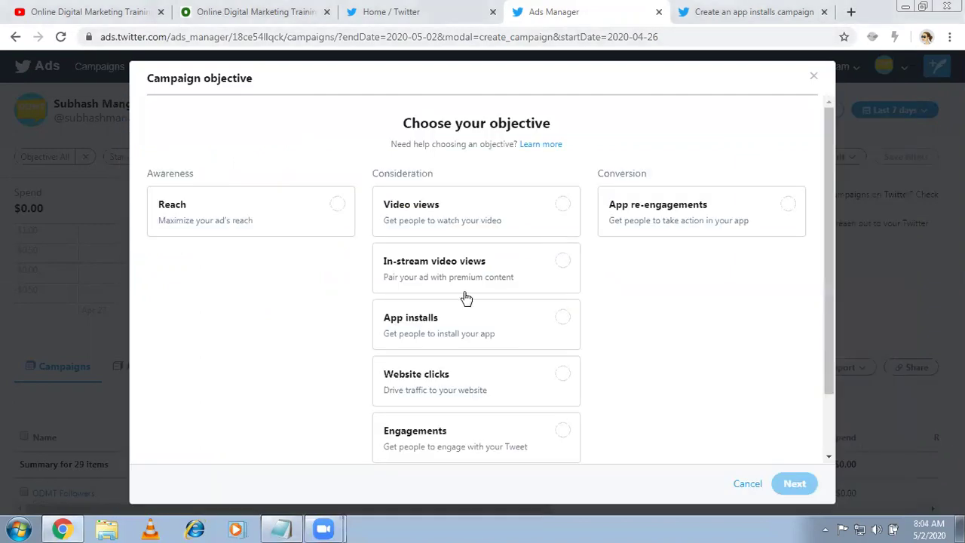
Step: Choose App installs as the campaign objective and continue to the campaign details
left_click(561, 324)
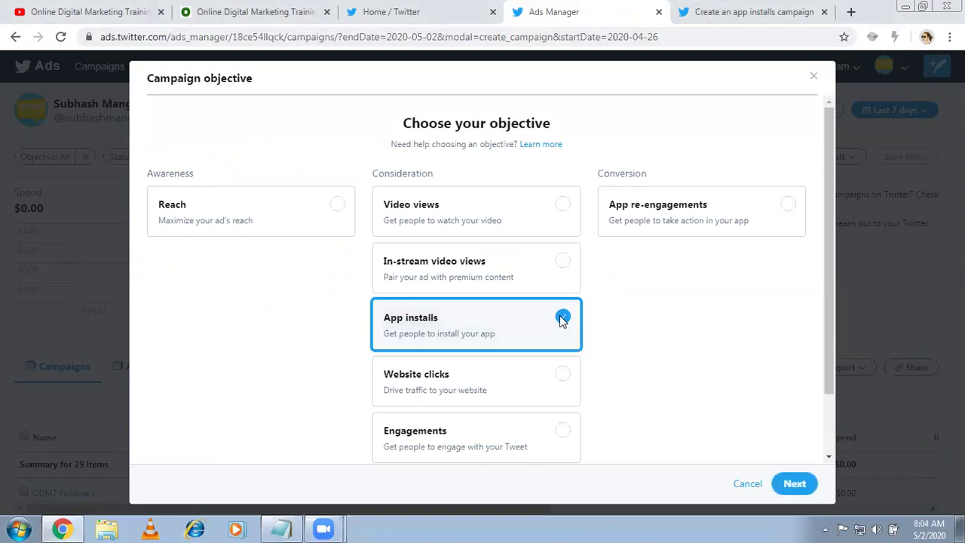
left_click(798, 484)
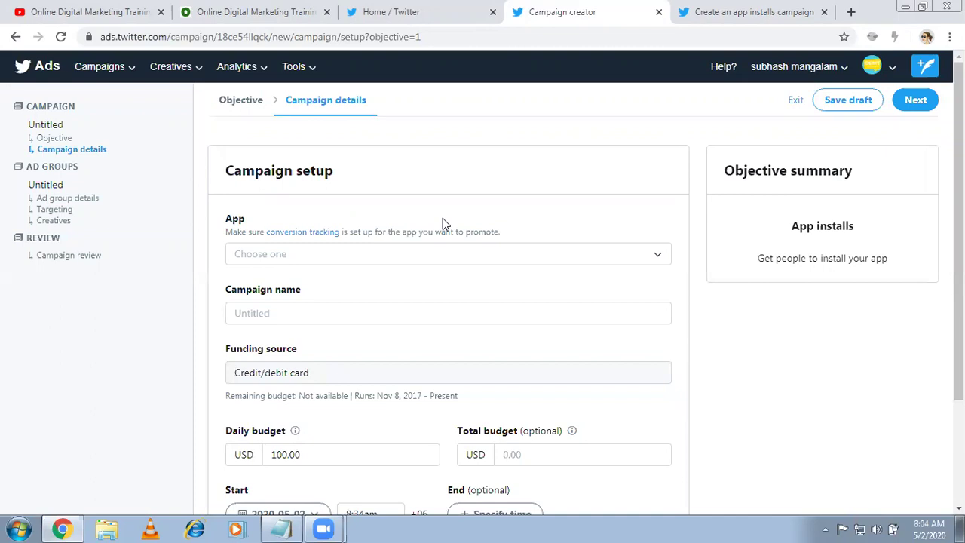
left_click(658, 257)
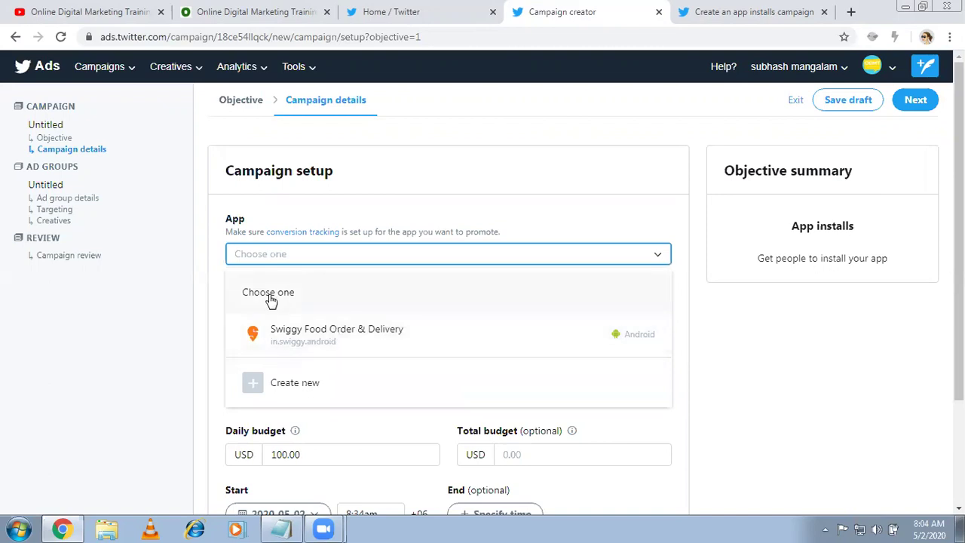
left_click(294, 384)
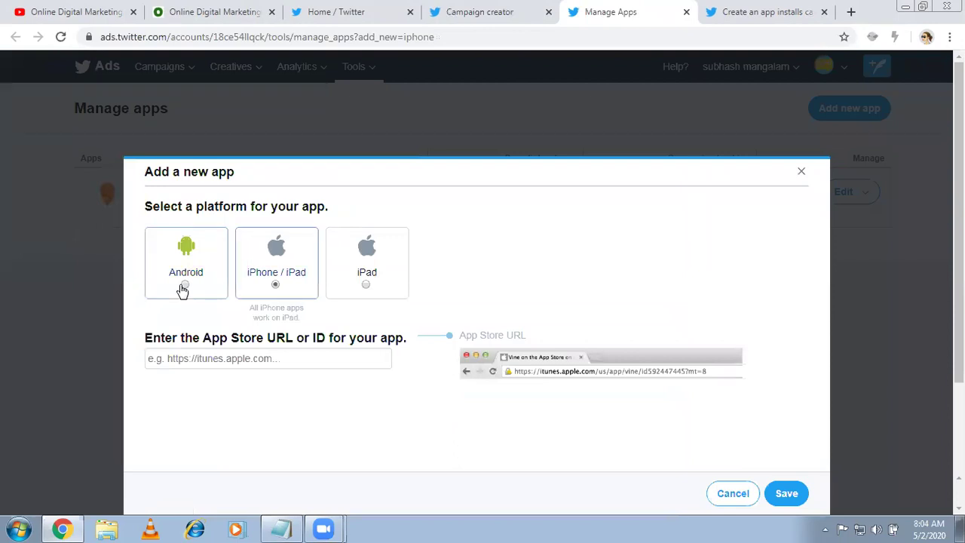
left_click(182, 290)
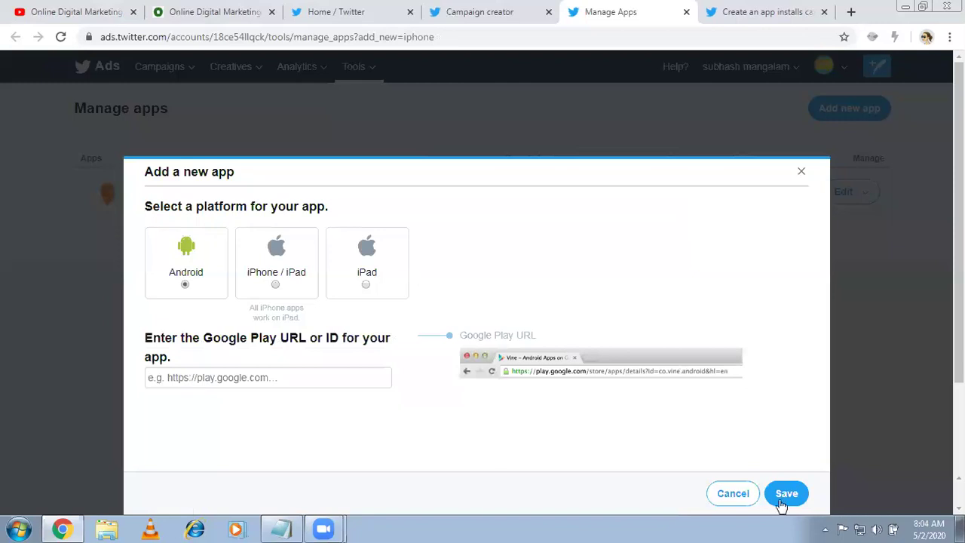
left_click(732, 495)
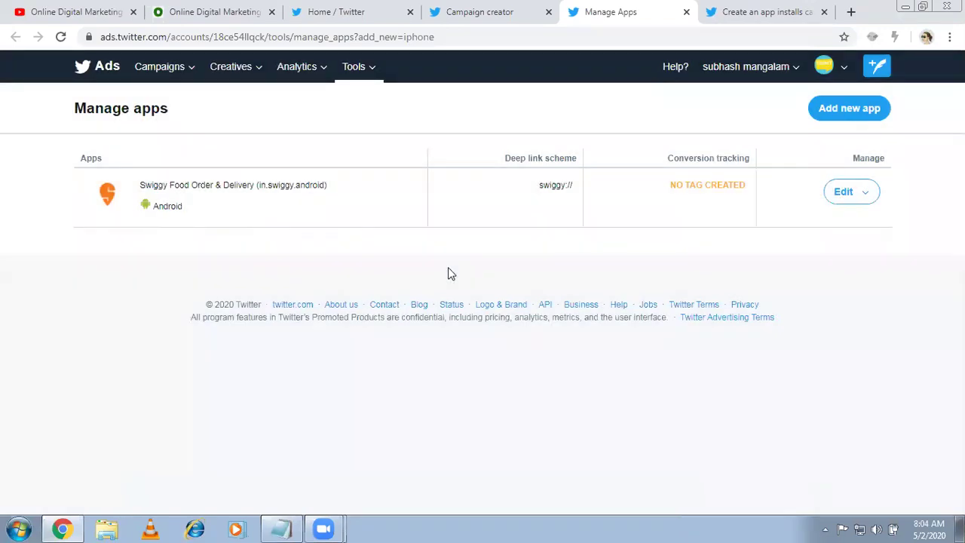
left_click(523, 13)
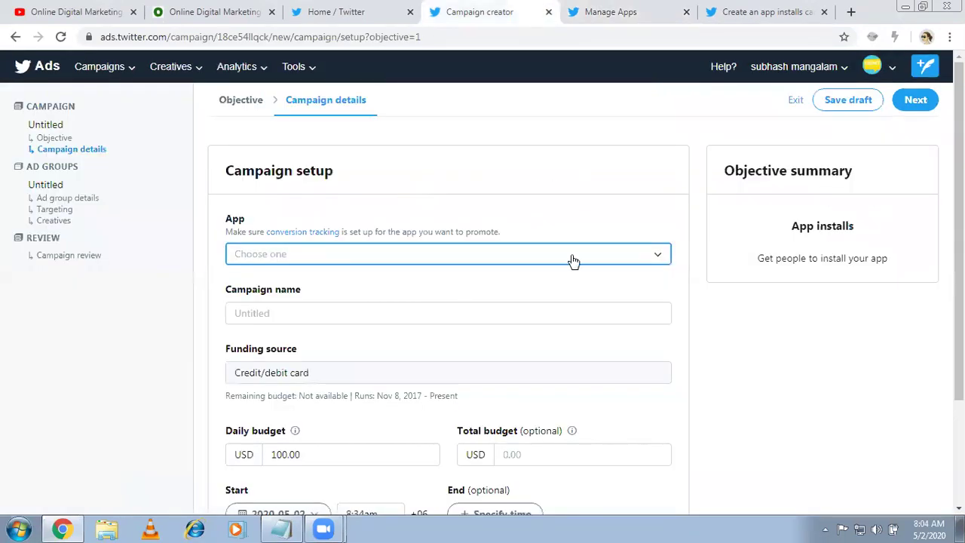
Step: Select the Swiggy Food Order & Delivery Android app to promote and name the campaign "ODMT App Installs"
left_click(573, 258)
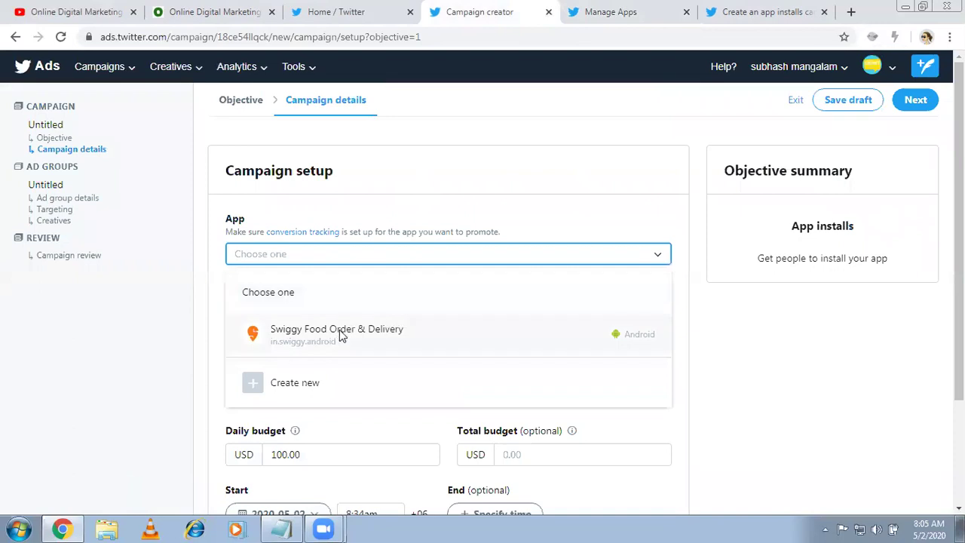
left_click(339, 333)
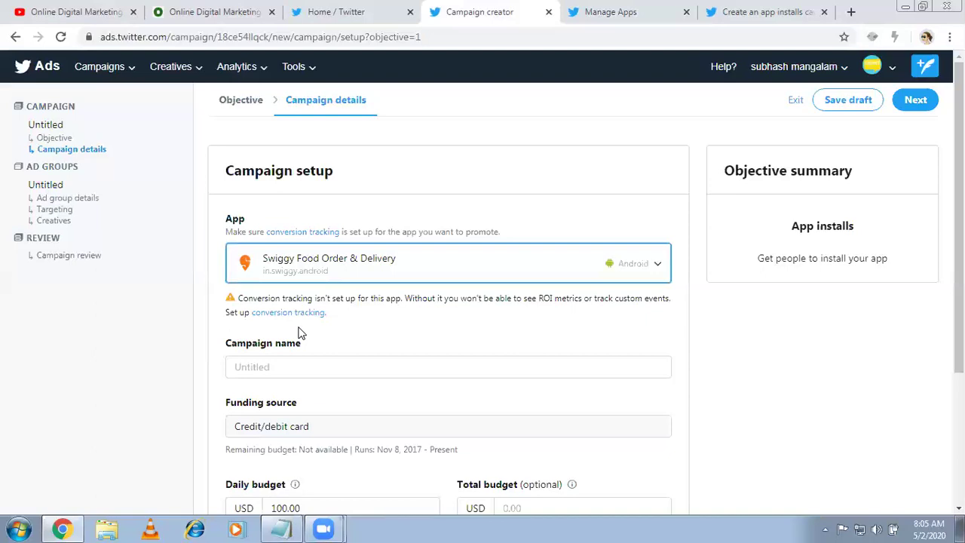
left_click(272, 366)
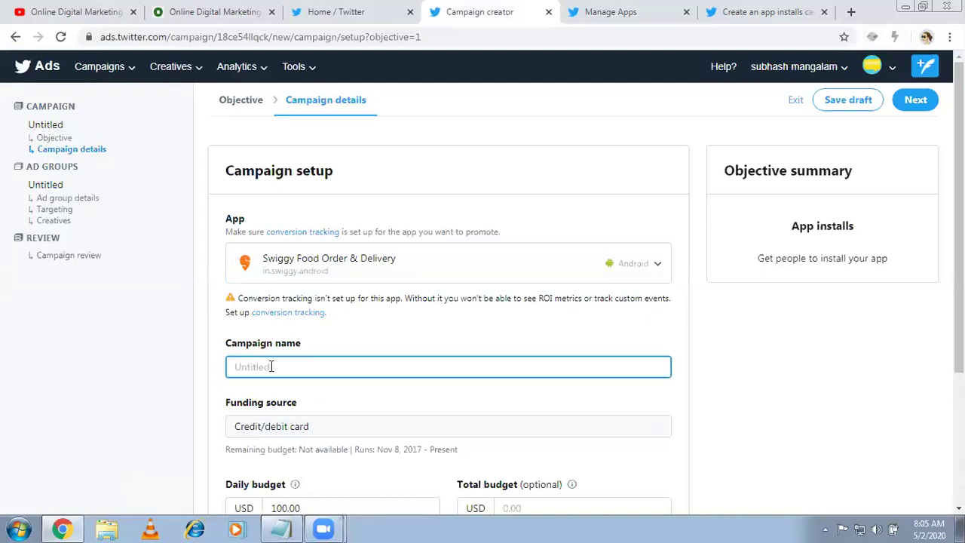
type("ODMT App Installs")
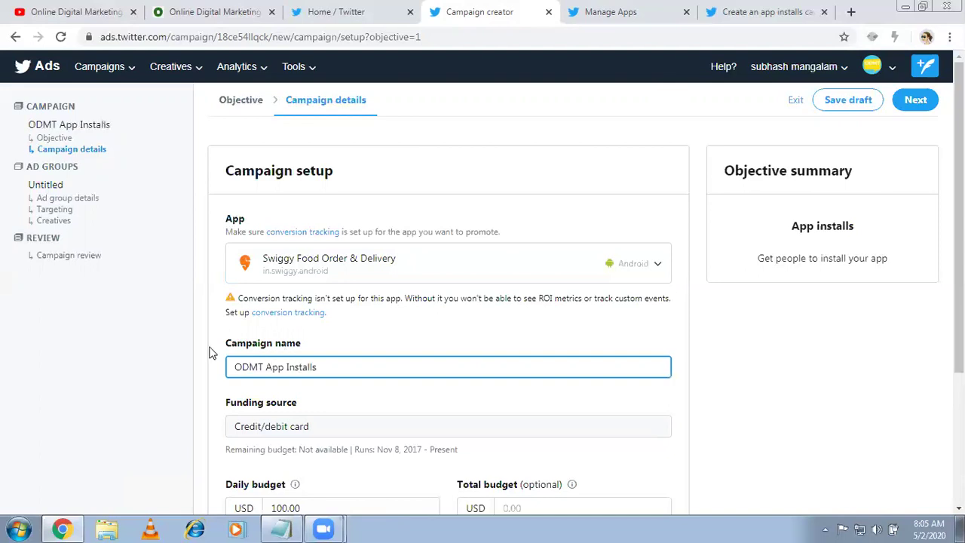
left_click(200, 356)
Step: Set the campaign's total budget to 700 USD
scroll(200, 356, "down", 1)
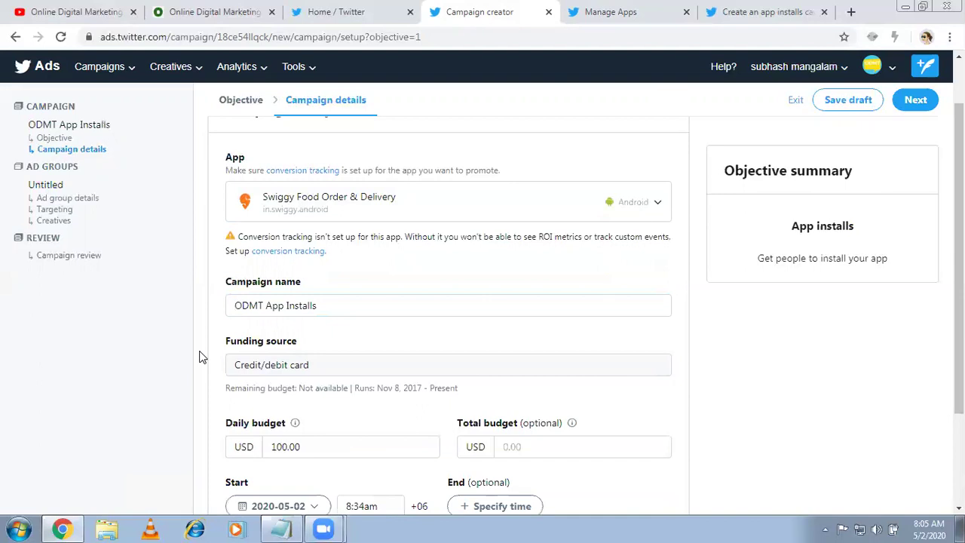
scroll(201, 356, "down", 2)
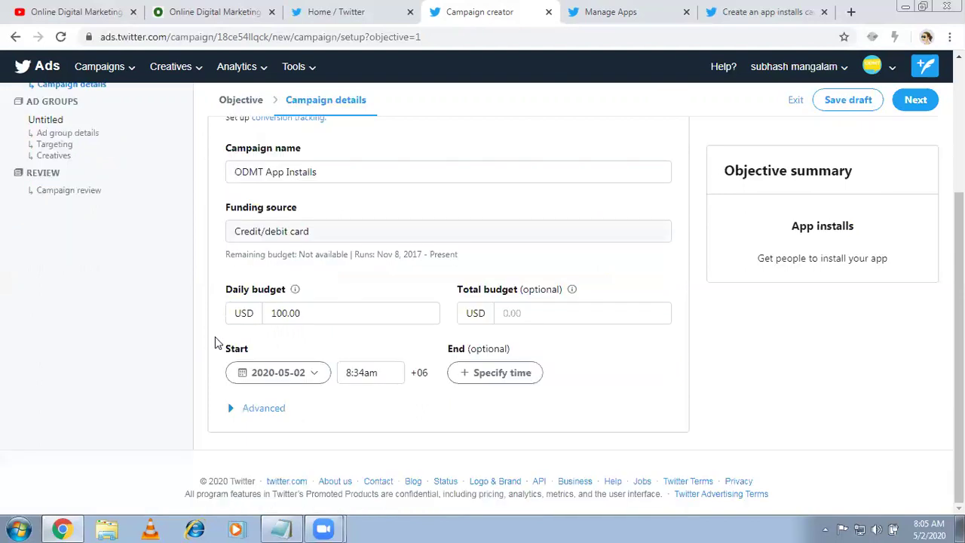
left_click(522, 312)
type("700")
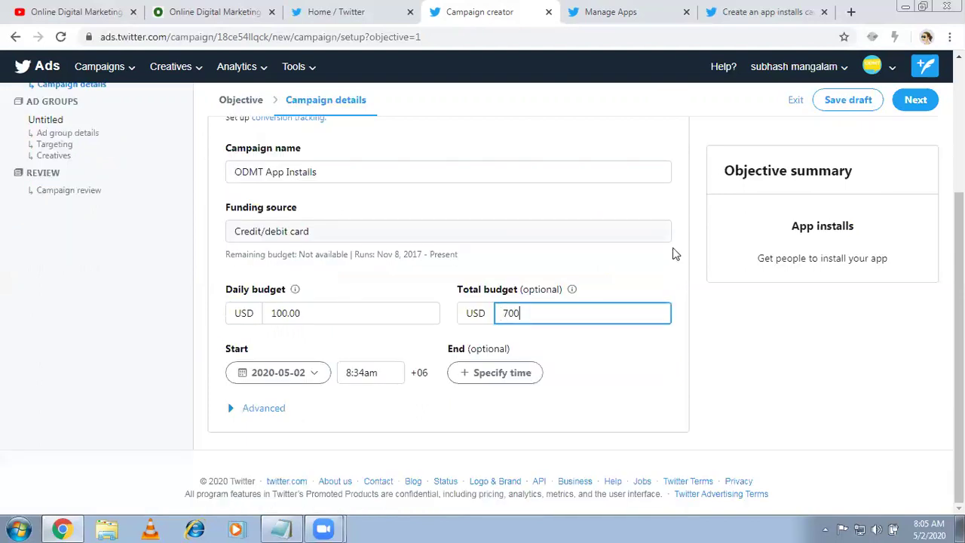
left_click(664, 263)
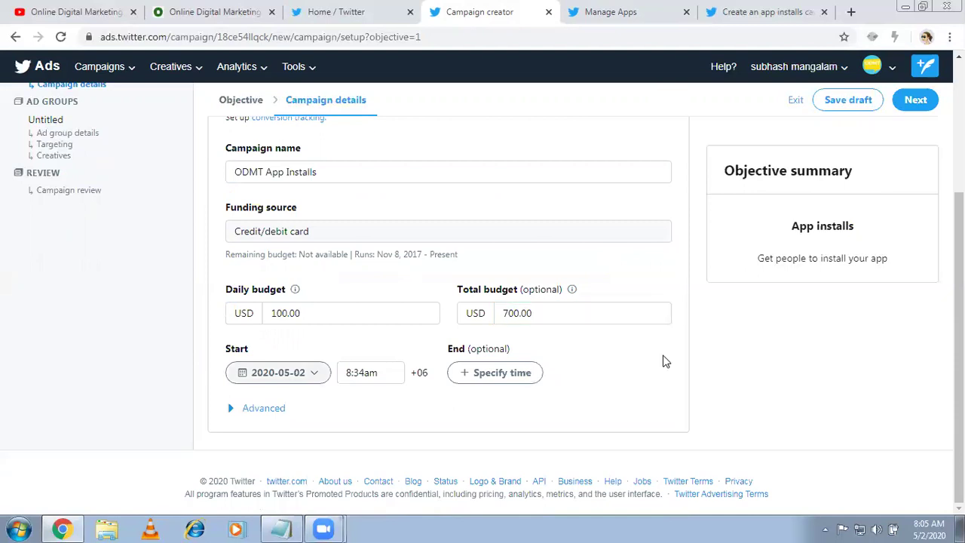
Step: Expand the campaign's advanced pacing options, review the campaign setup and continue to the ad group details
left_click(276, 410)
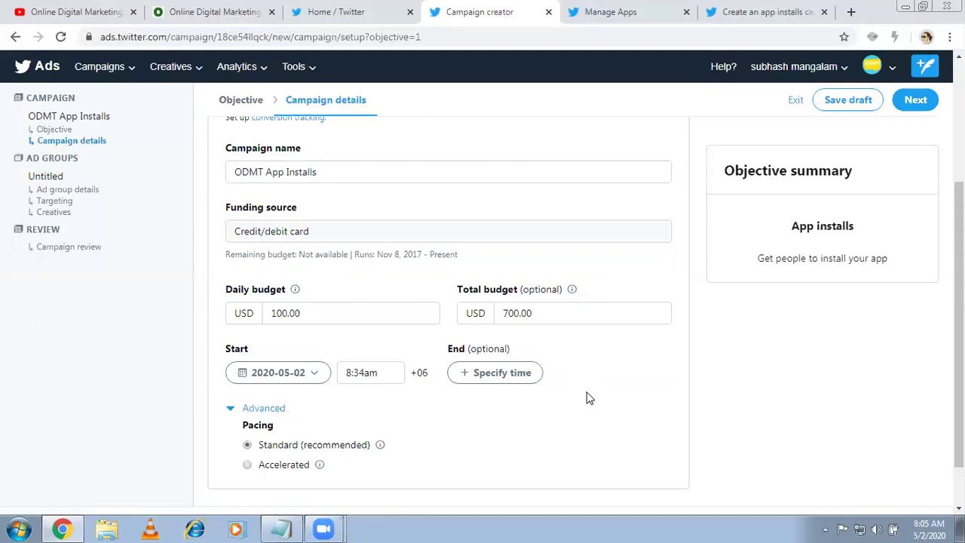
scroll(590, 398, "up", 1)
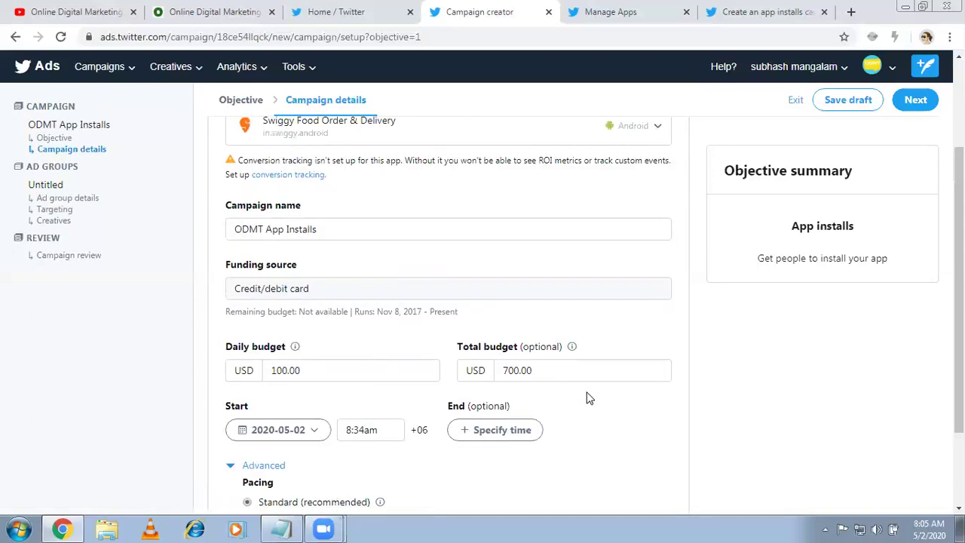
scroll(588, 397, "up", 3)
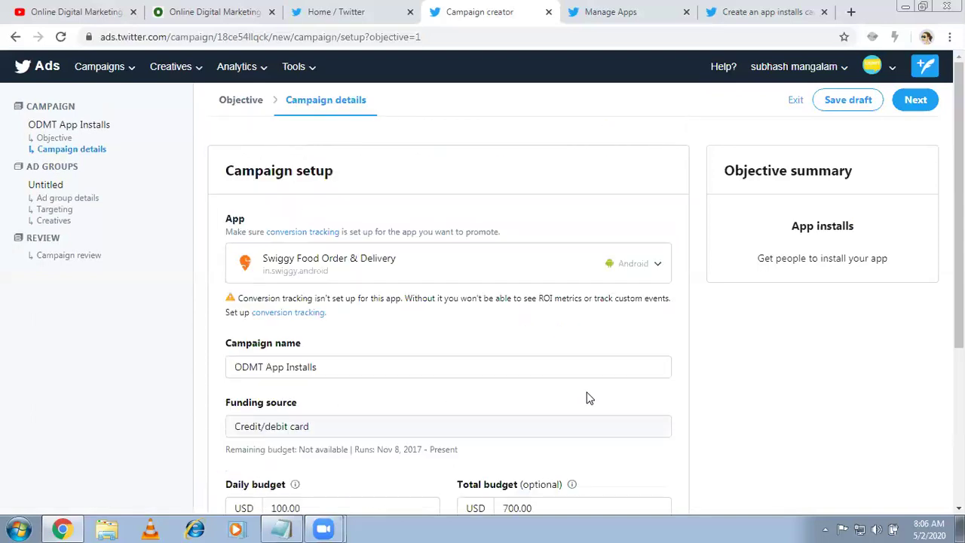
left_click(924, 104)
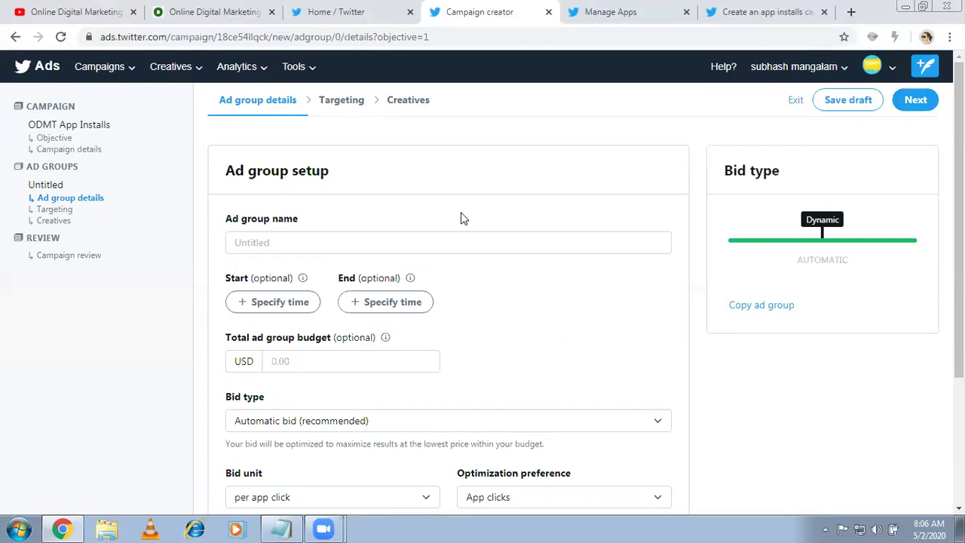
Step: Name the ad group "First"
left_click(380, 242)
type("F")
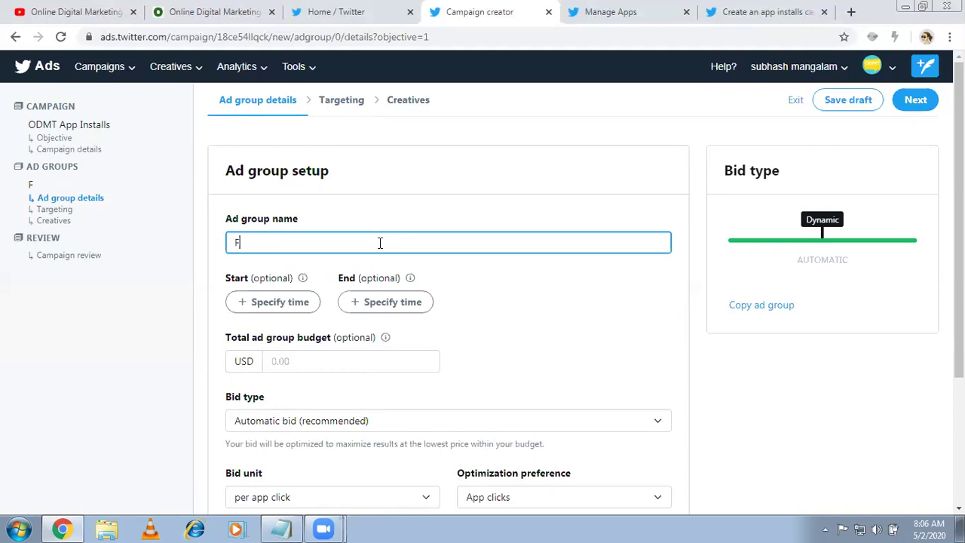
type("irst")
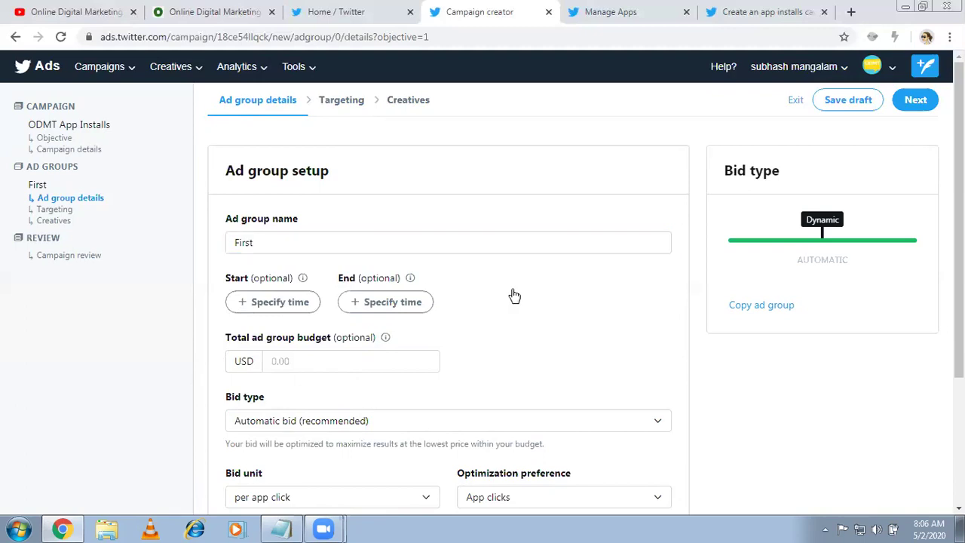
Step: Set the ad group's bid type to Target cost and check the available bid unit options
scroll(513, 294, "down", 2)
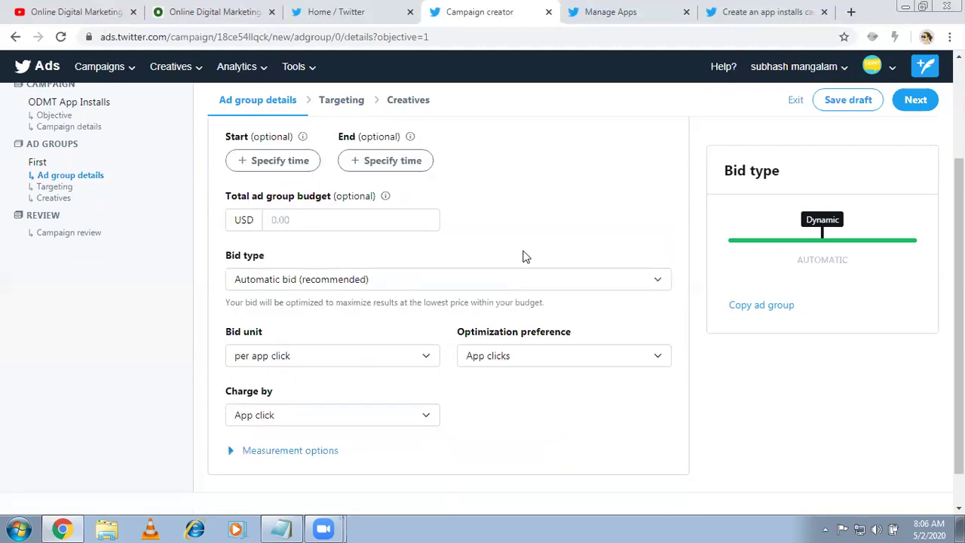
left_click(637, 285)
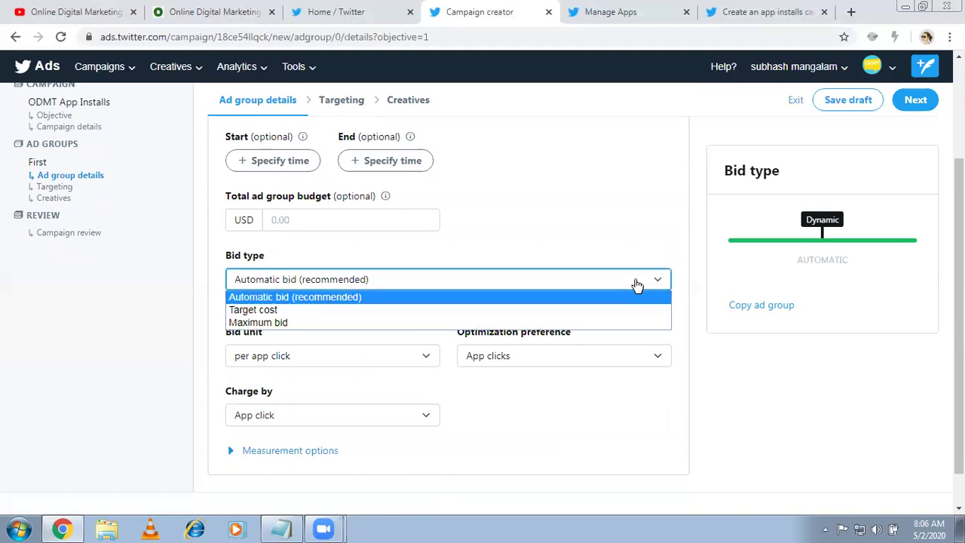
left_click(341, 298)
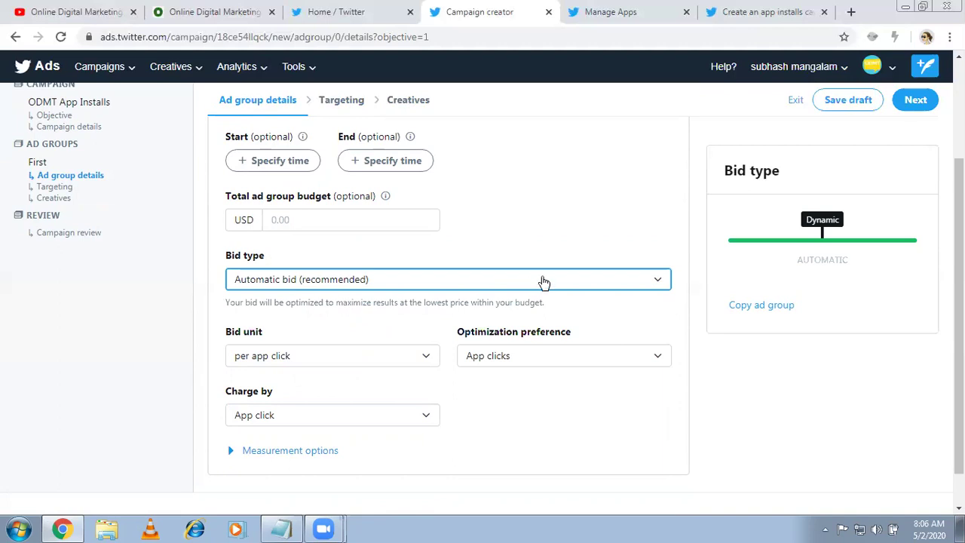
left_click(544, 280)
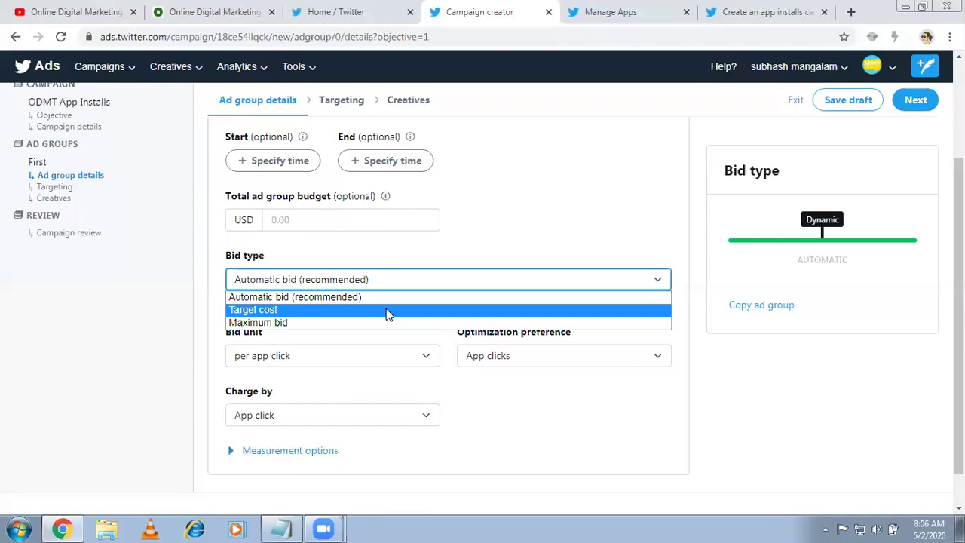
key("Return")
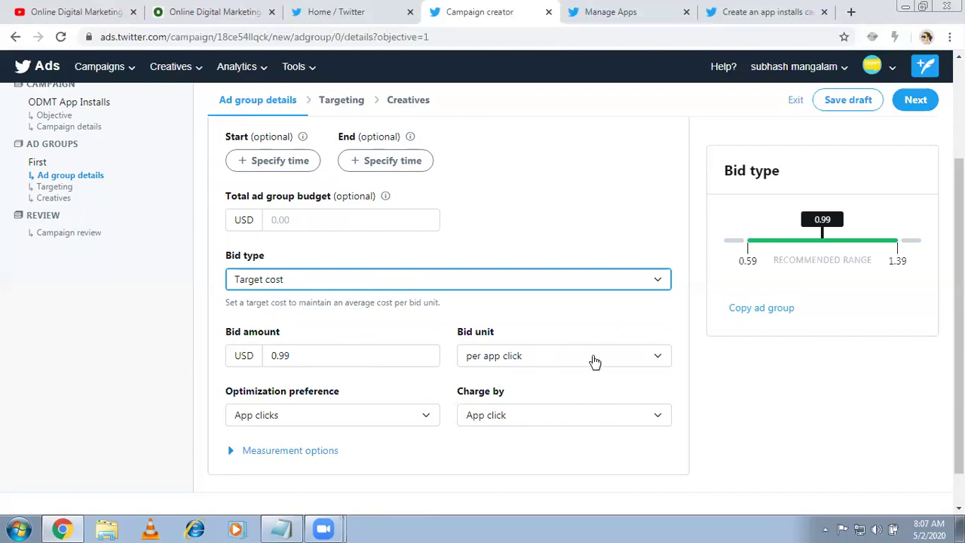
left_click(536, 358)
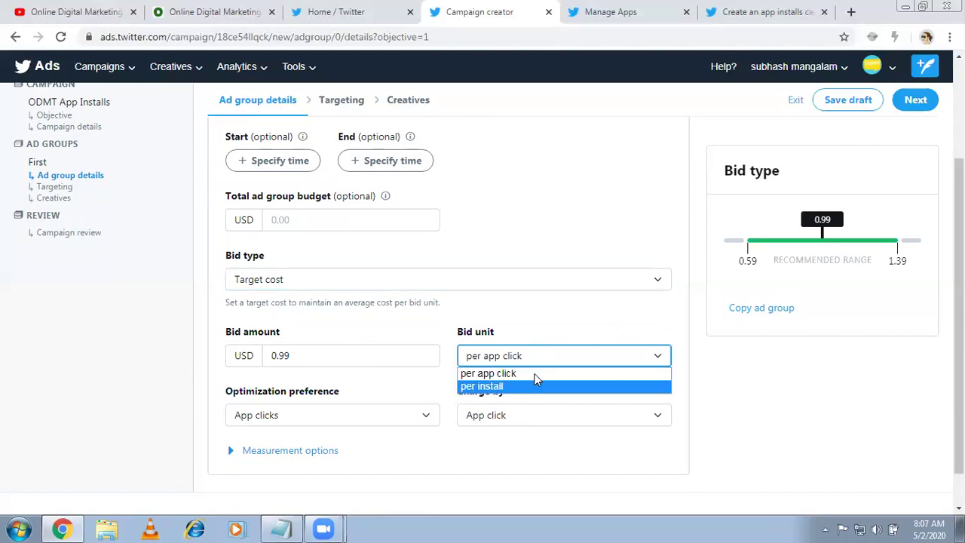
left_click(558, 319)
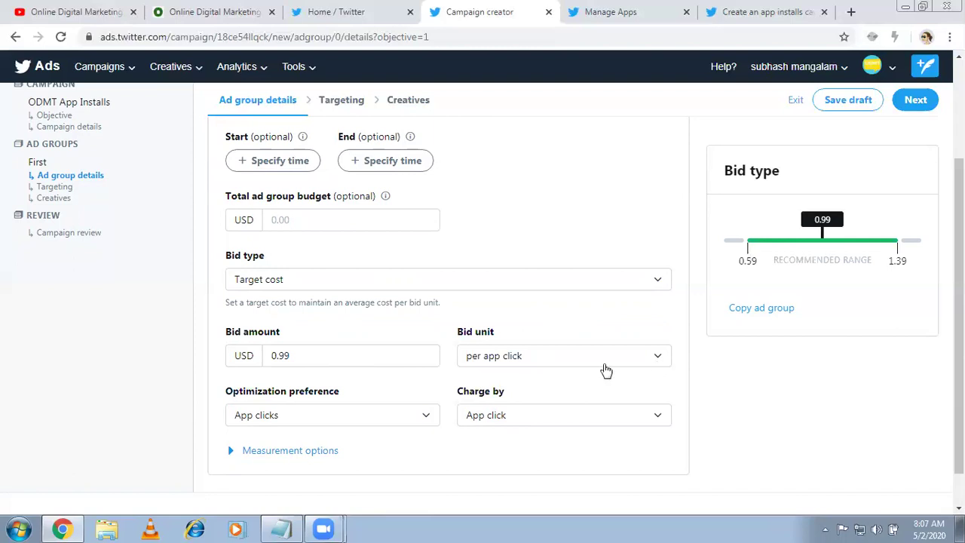
Step: Set the ad group's bid unit to per install and its bid type to Maximum bid
left_click(605, 365)
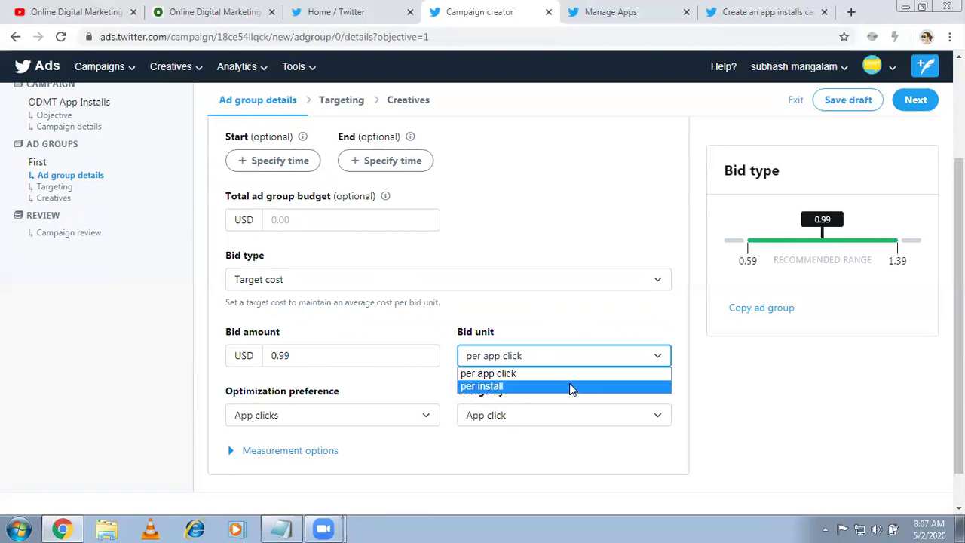
left_click(570, 387)
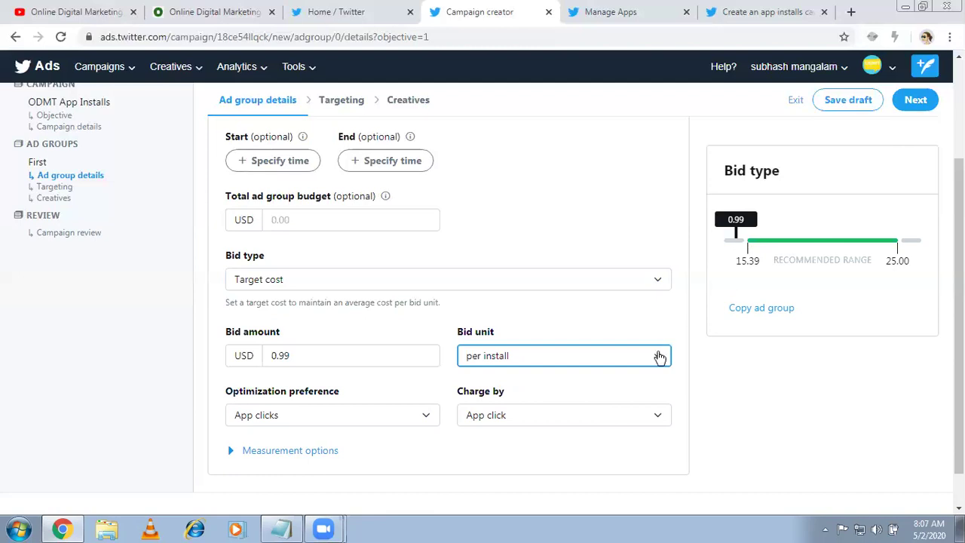
left_click(659, 357)
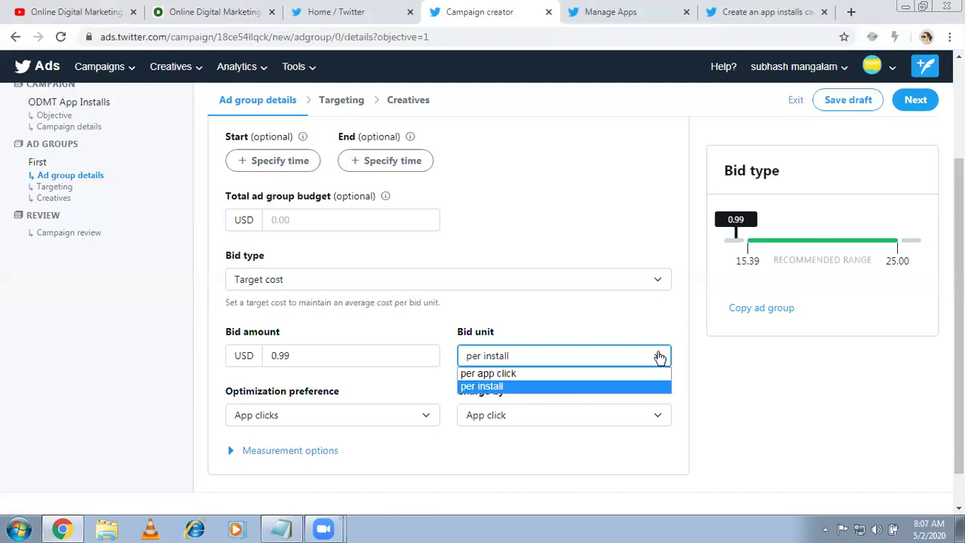
left_click(586, 383)
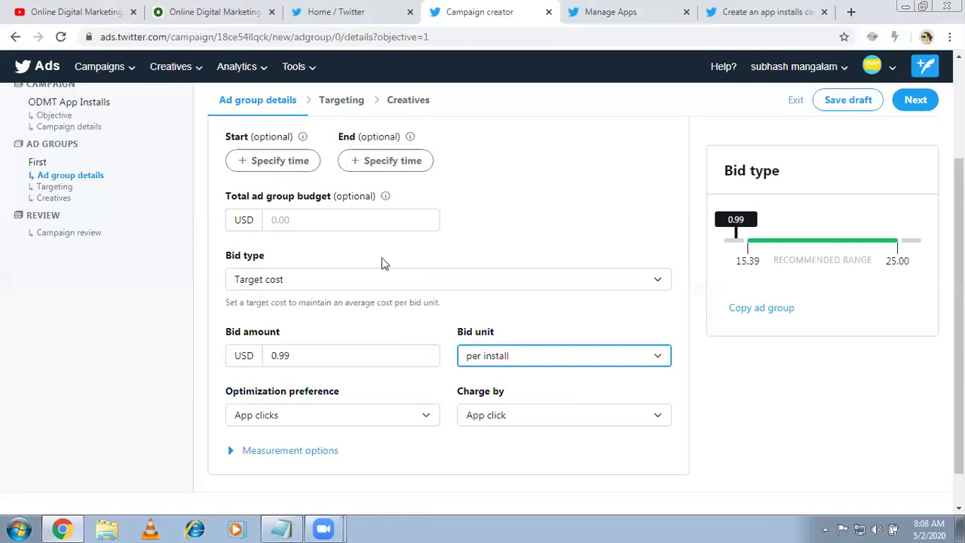
left_click(448, 282)
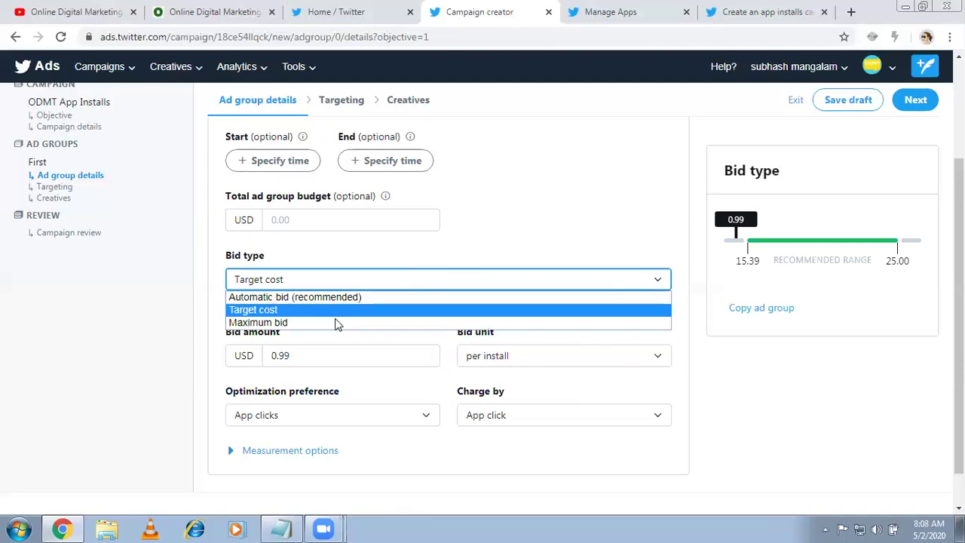
left_click(335, 322)
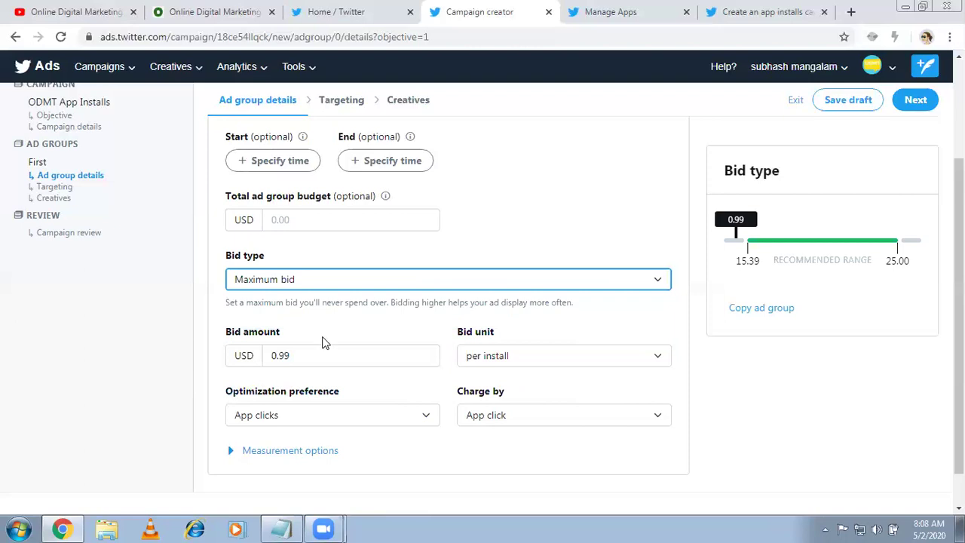
Step: Set the ad group's bid amount to 1.00 USD
left_click(314, 356)
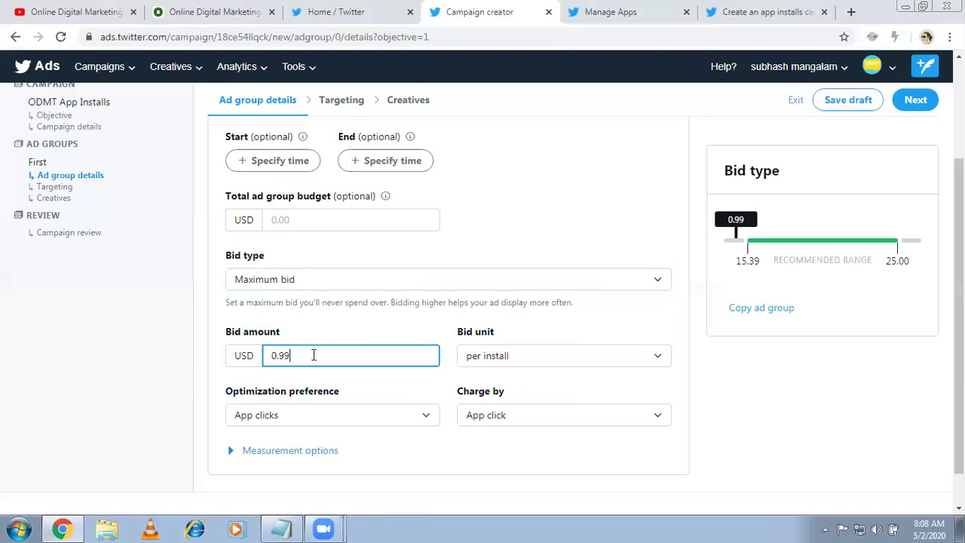
key("BackSpace")
key("BackSpace")
key("BackSpace")
key("BackSpace")
type("1.00")
left_click(618, 317)
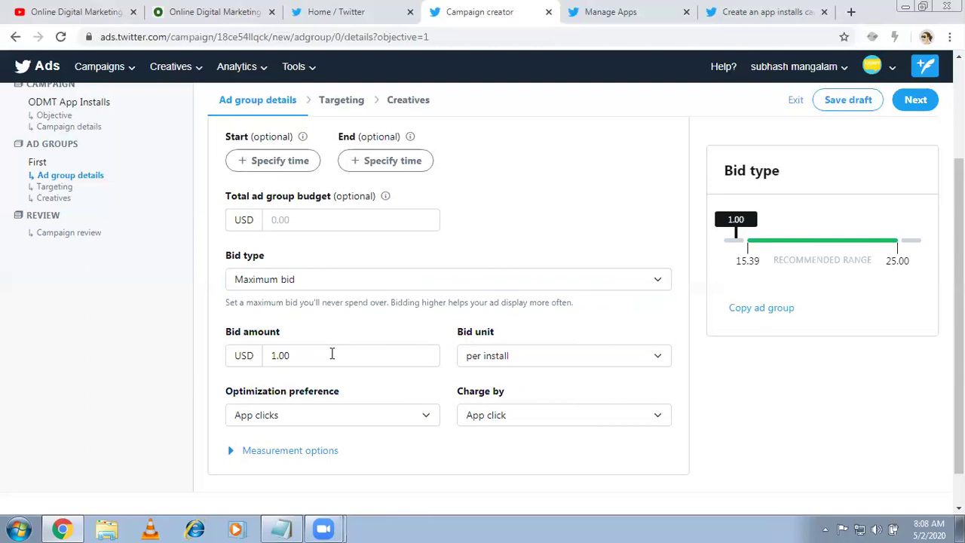
Step: Set the ad group's bid amount to 5.00 USD
left_click(331, 353)
double_click(265, 353)
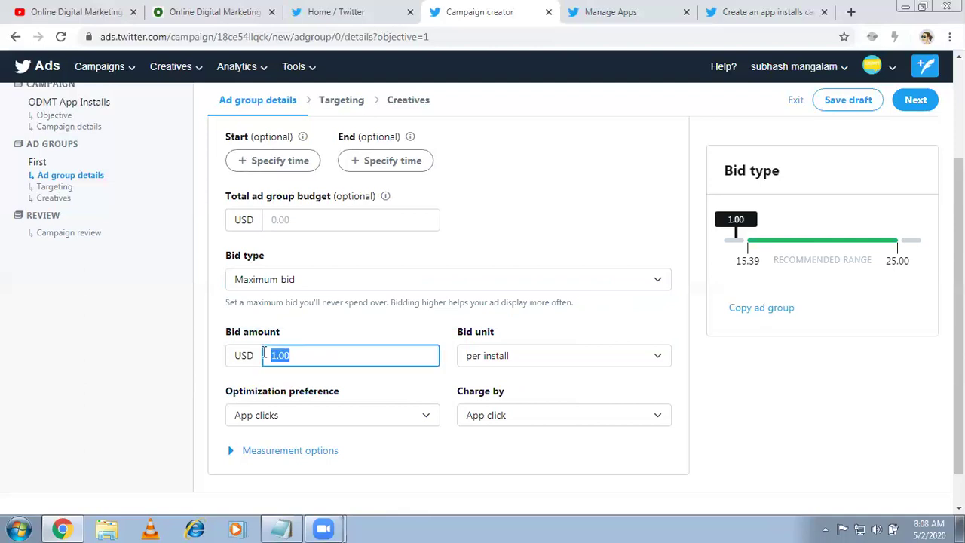
type("5")
left_click(608, 319)
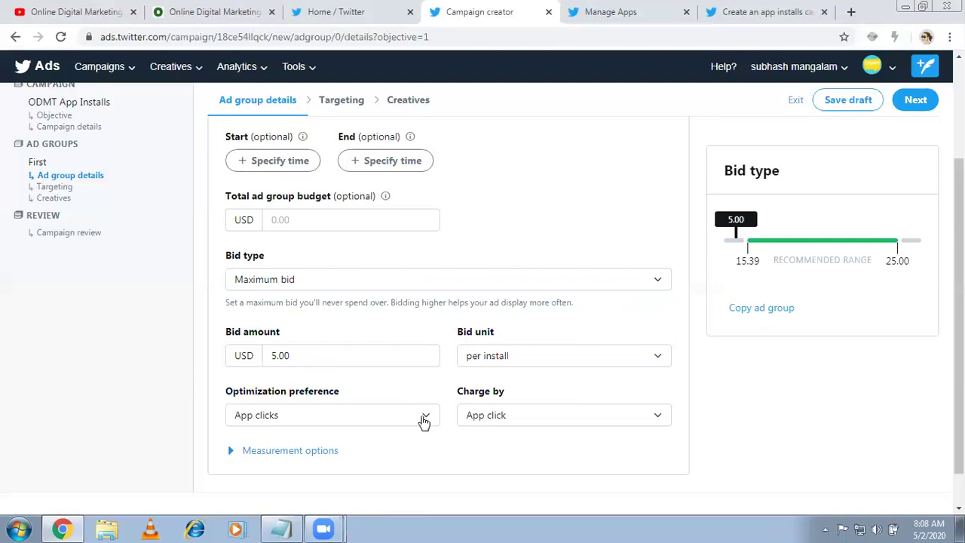
Step: Set the optimization preference to Installs and charge the ad group by Install
left_click(352, 419)
left_click(351, 446)
left_click(632, 417)
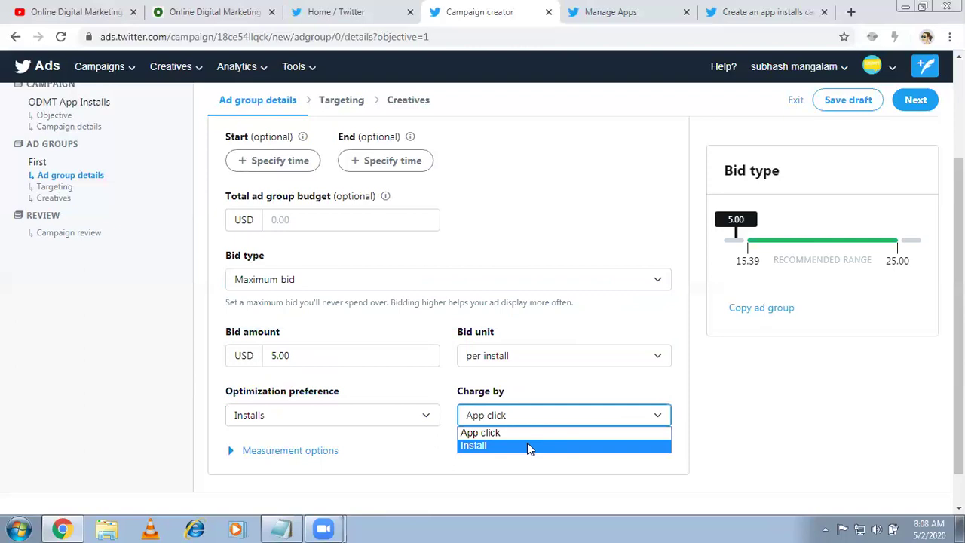
left_click(527, 445)
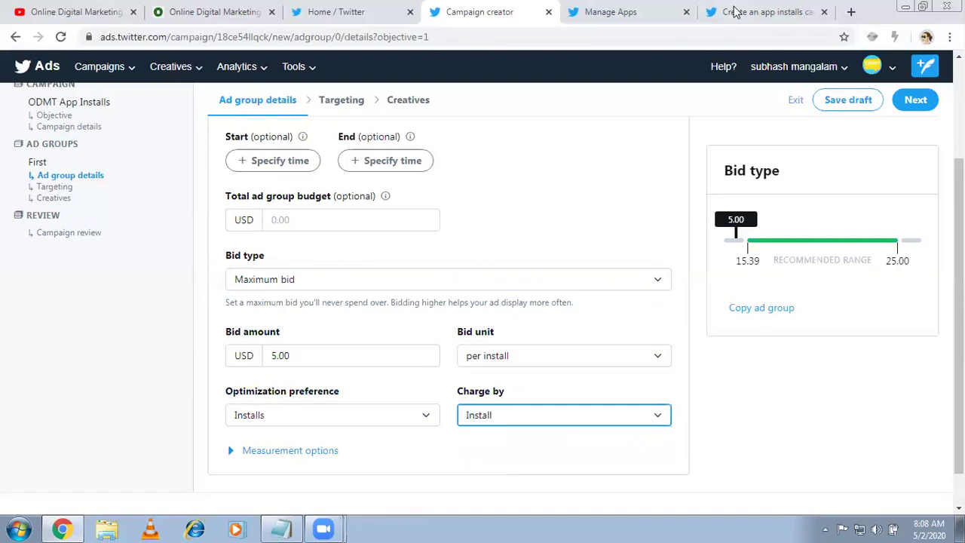
Step: Examine the CPAC, OAB and CPI bidding options in the app installs help article and return to the campaign
left_click(735, 12)
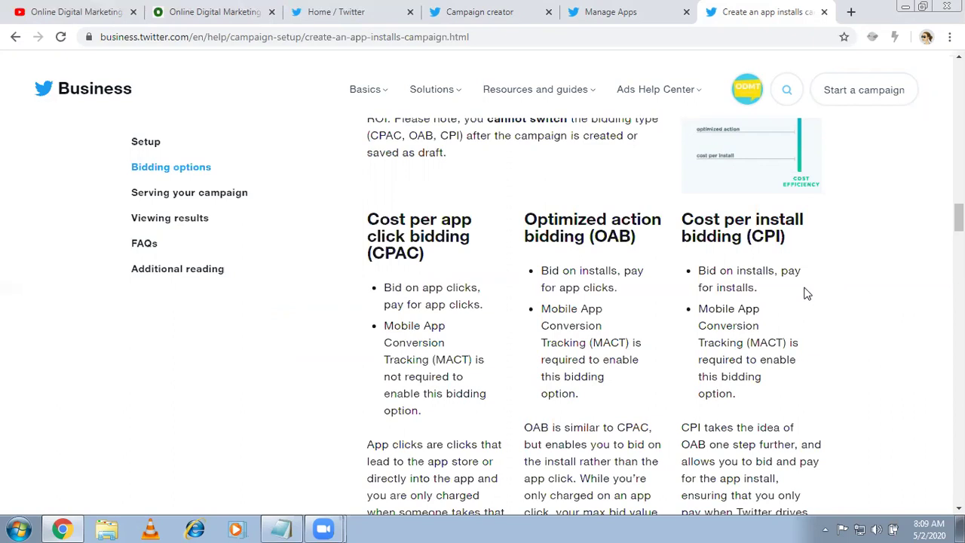
left_click(468, 9)
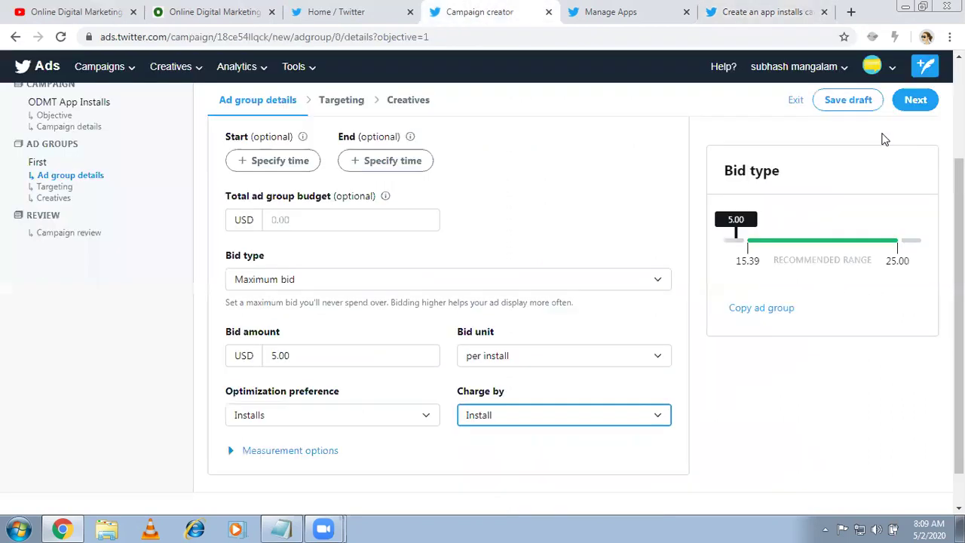
Step: Expand the ad group's measurement options, review the ad group details and continue to targeting
scroll(662, 166, "down", 1)
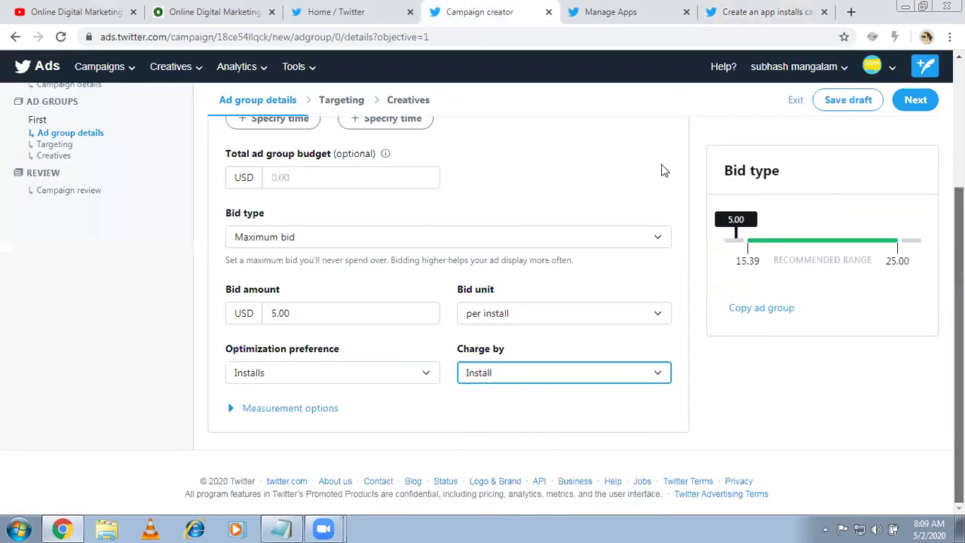
left_click(334, 413)
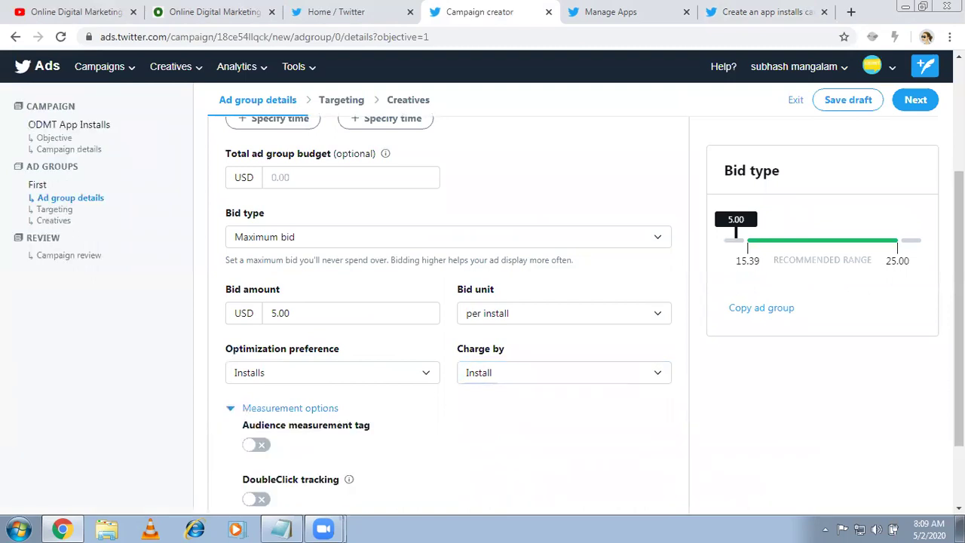
scroll(448, 301, "down", 1)
scroll(449, 302, "up", 1)
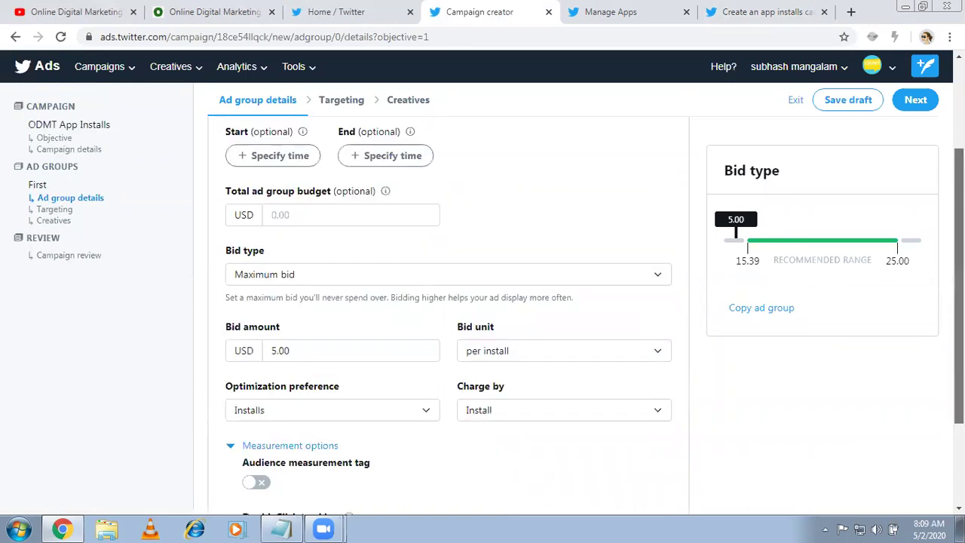
scroll(448, 302, "up", 1)
scroll(91, 183, "up", 1)
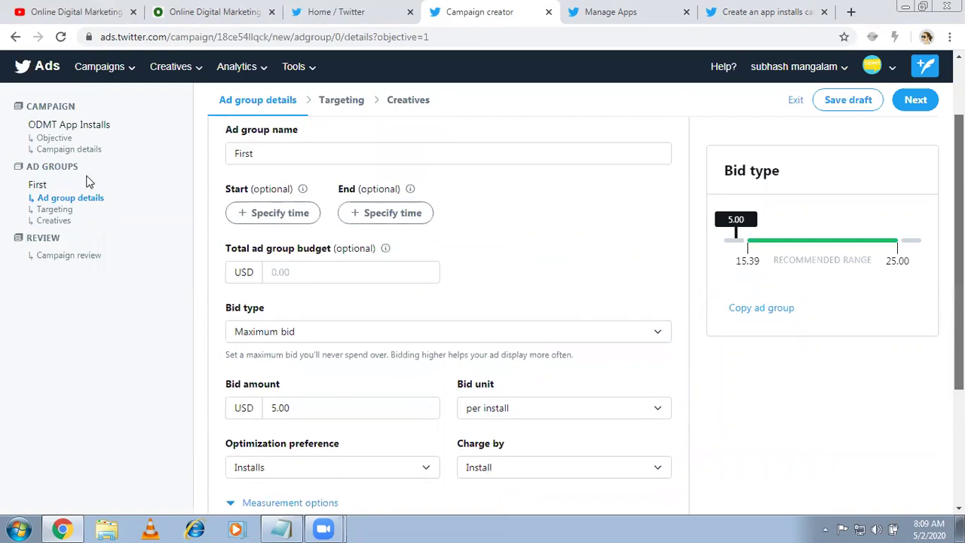
scroll(90, 183, "up", 1)
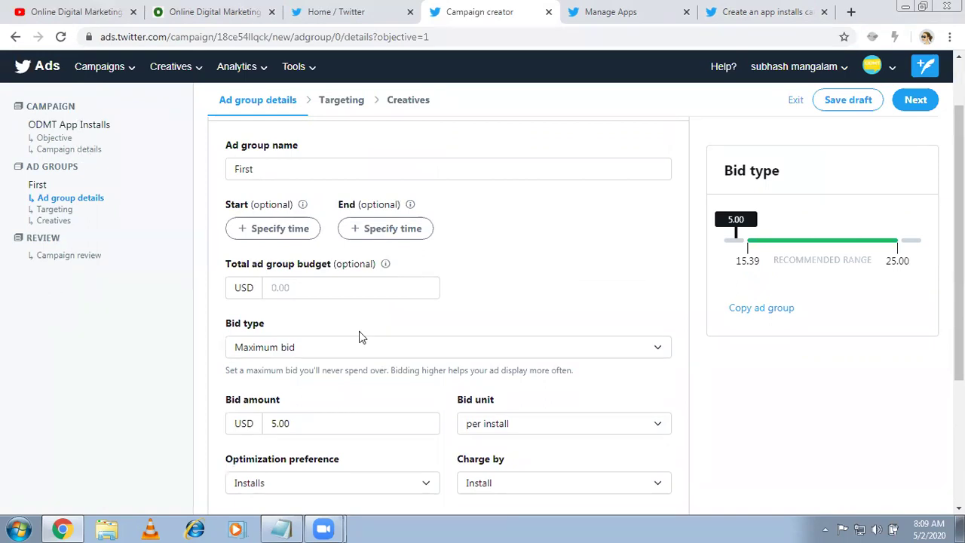
left_click(916, 106)
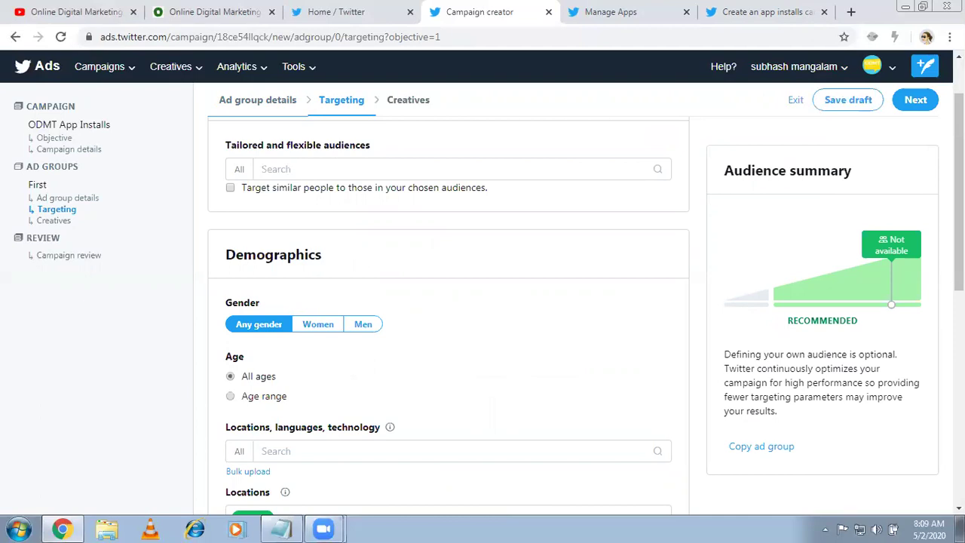
Step: Restrict the audience demographics to the age range 18 to 49
scroll(575, 175, "down", 1)
scroll(265, 317, "down", 1)
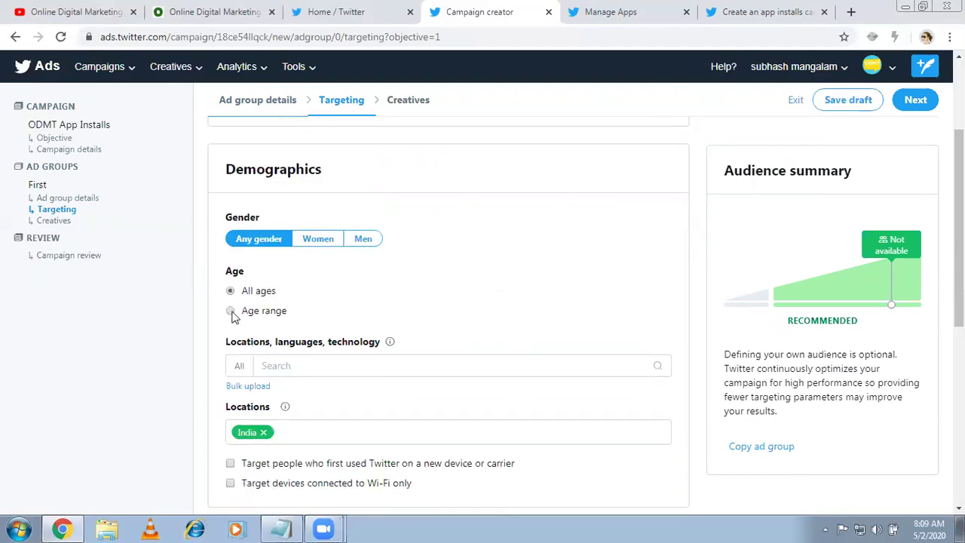
left_click(232, 311)
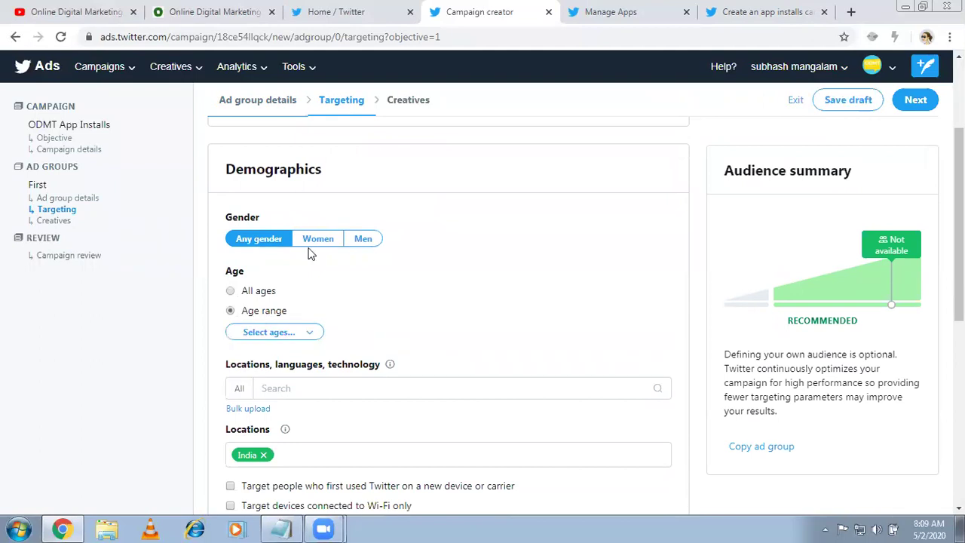
left_click(311, 334)
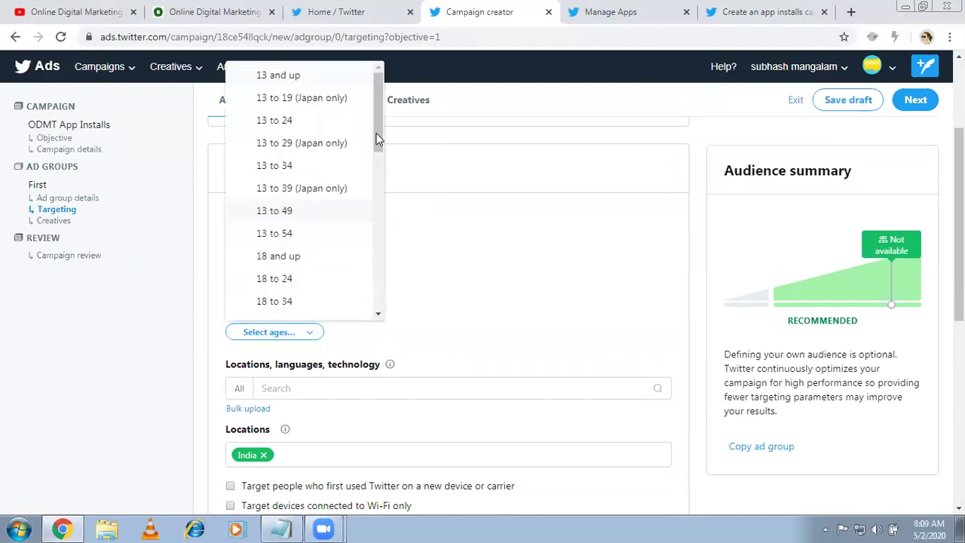
left_click_drag(375, 129, 375, 153)
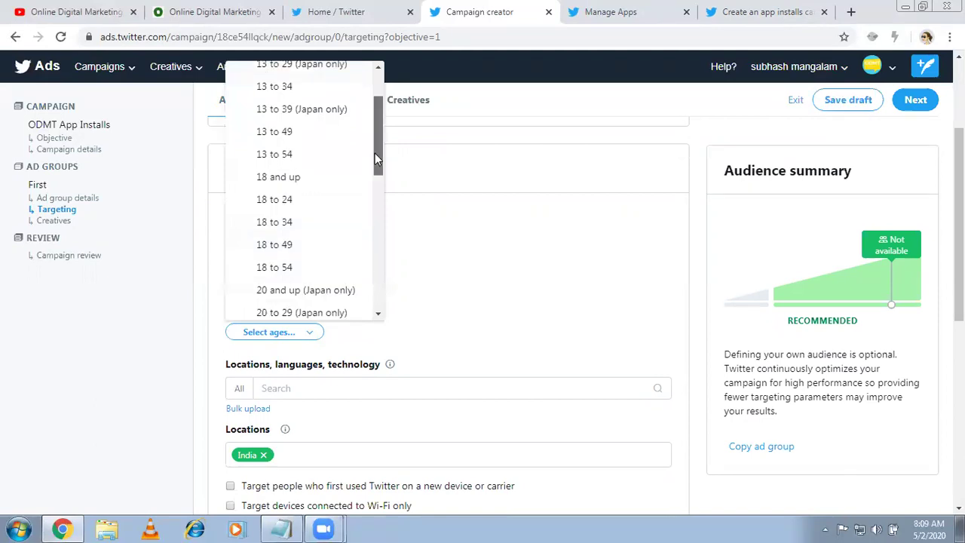
left_click(282, 245)
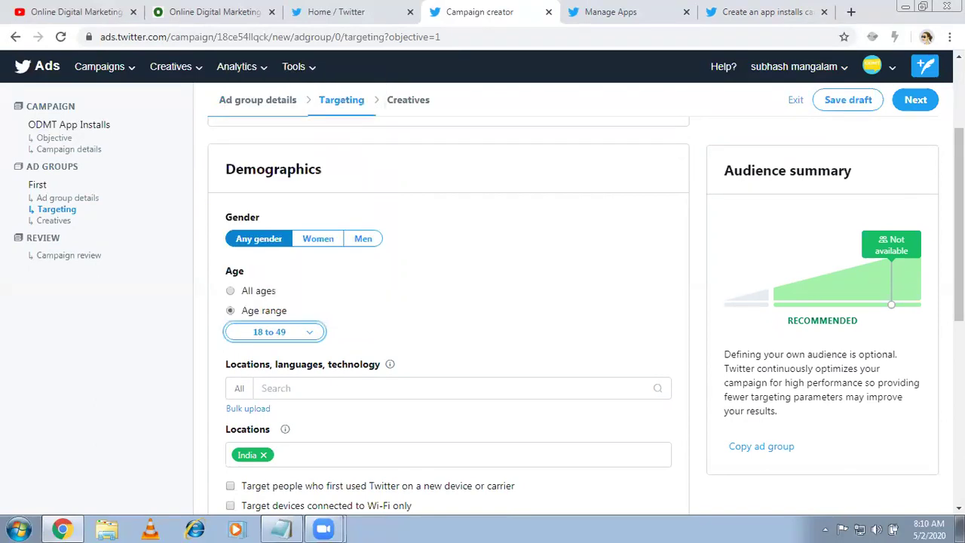
Step: Review the location and audience feature settings and continue to the ad group's creatives
scroll(294, 319, "down", 2)
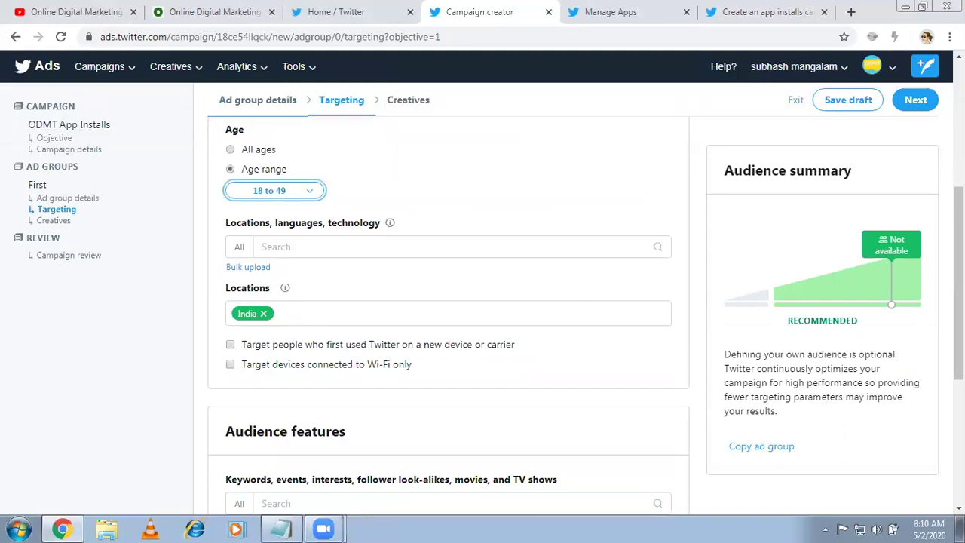
scroll(449, 317, "down", 1)
scroll(416, 281, "down", 1)
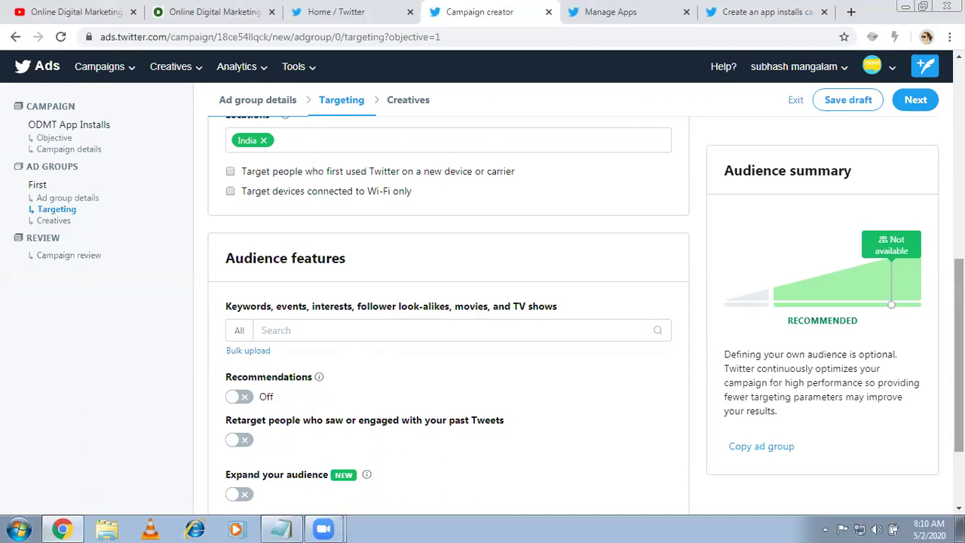
scroll(959, 354, "down", 2)
scroll(959, 354, "up", 3)
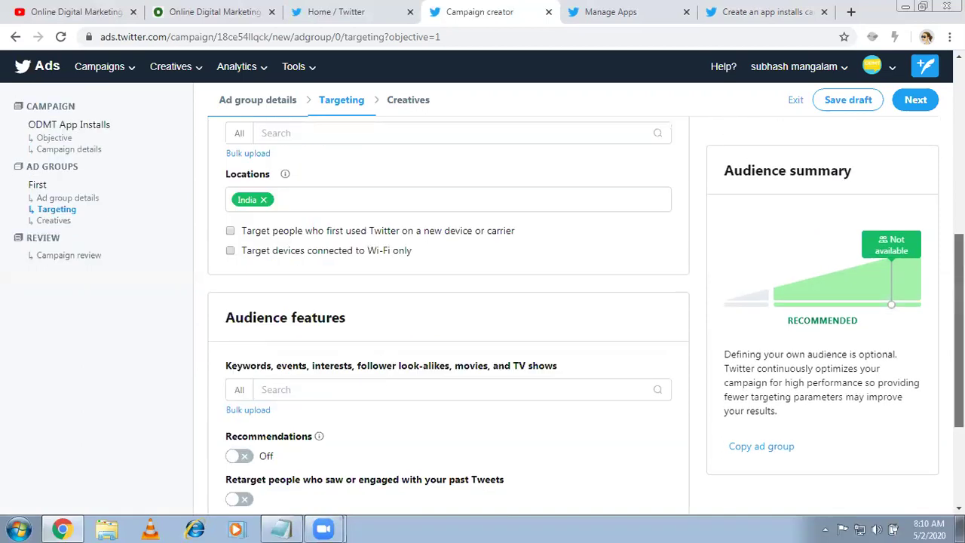
scroll(958, 355, "down", 3)
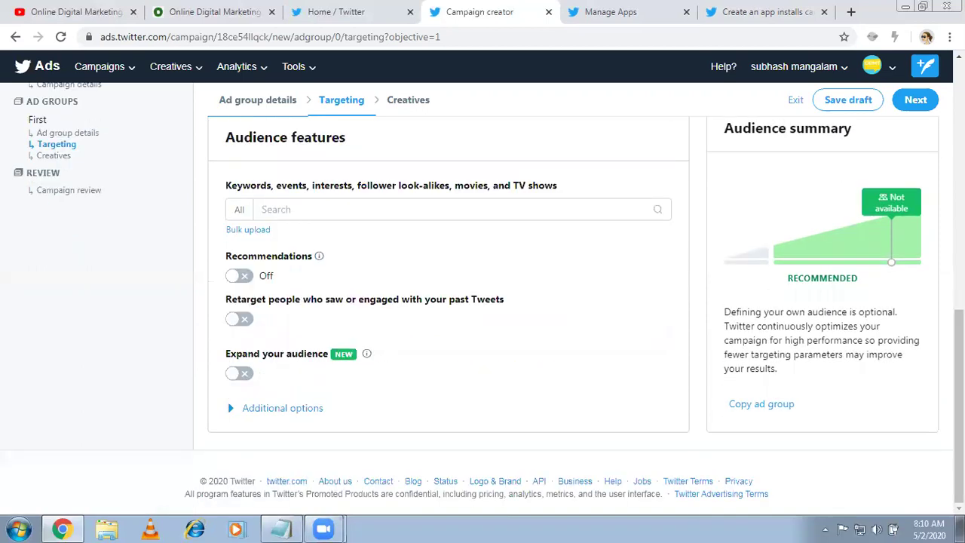
left_click(914, 101)
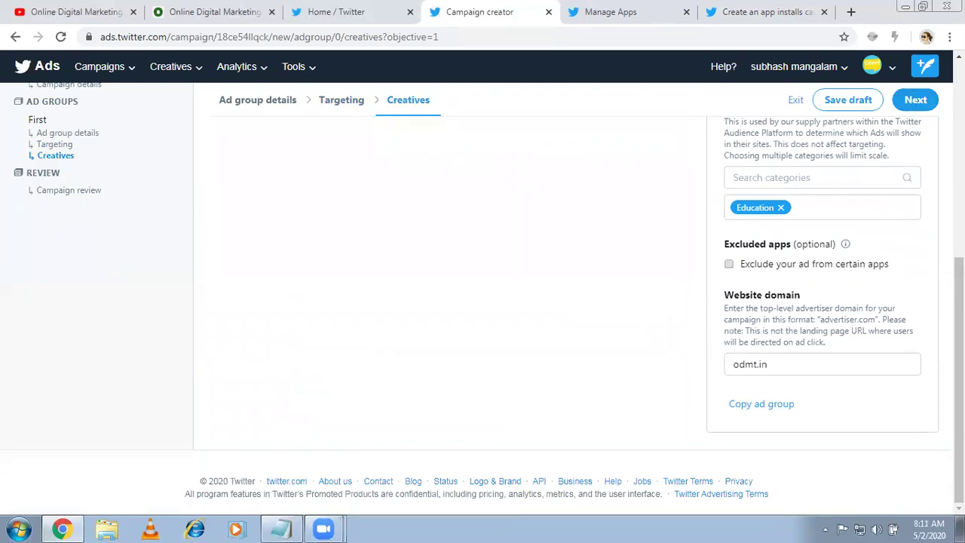
Step: From the ad group's Tweet creatives, start composing a new promoted-only Tweet and open its card selection
scroll(822, 301, "up", 1)
scroll(821, 302, "up", 3)
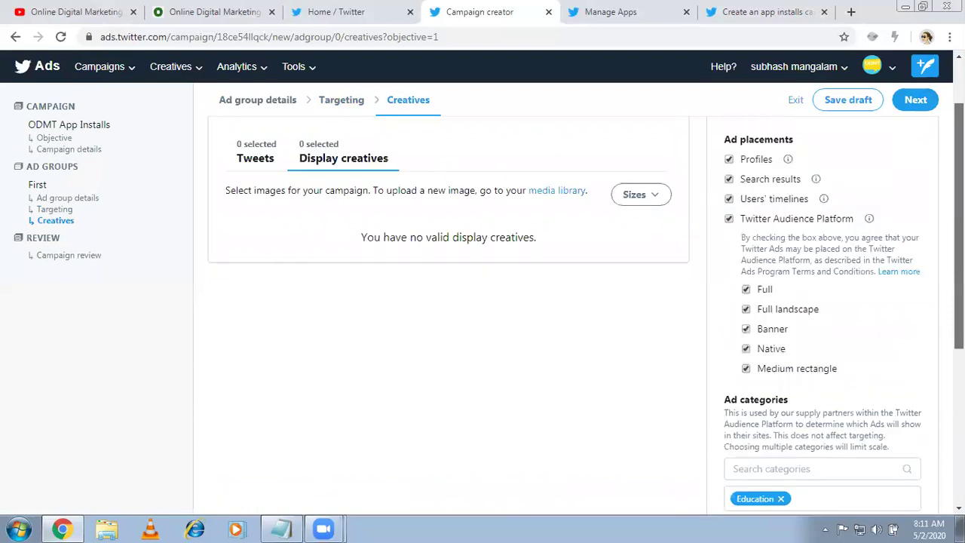
scroll(821, 301, "up", 1)
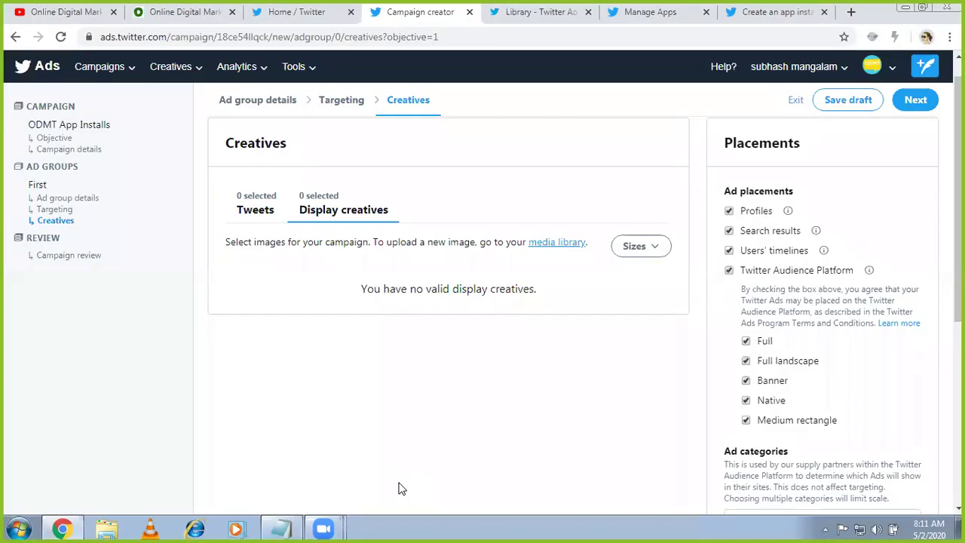
left_click(244, 214)
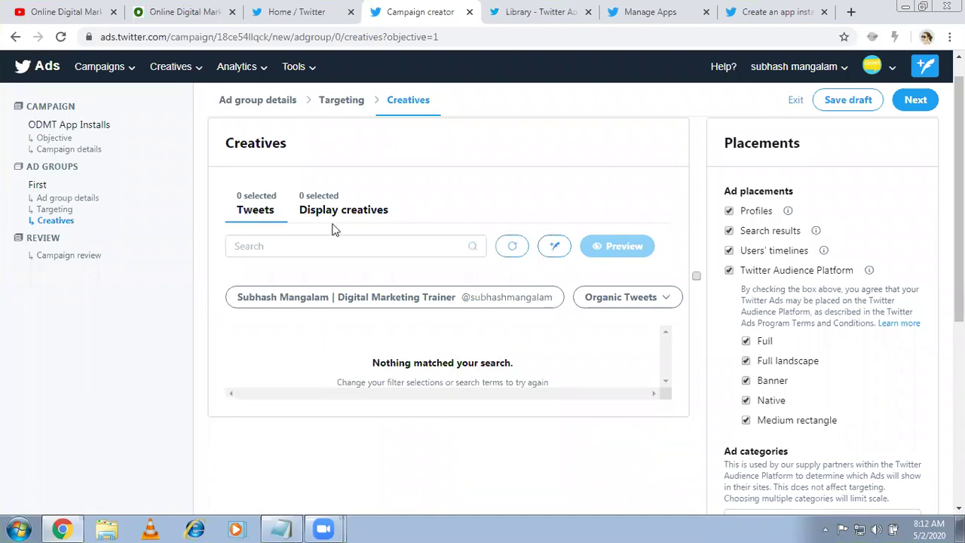
left_click(556, 249)
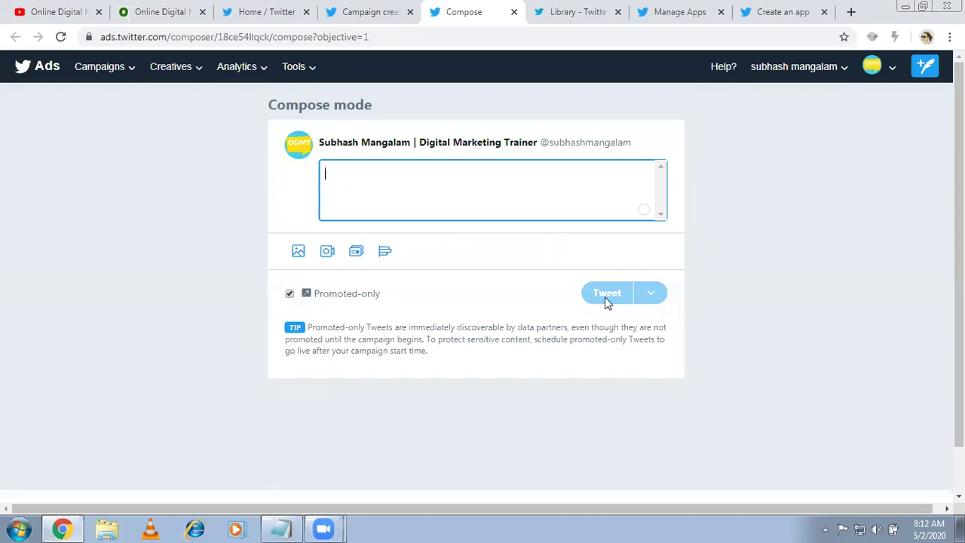
left_click(356, 253)
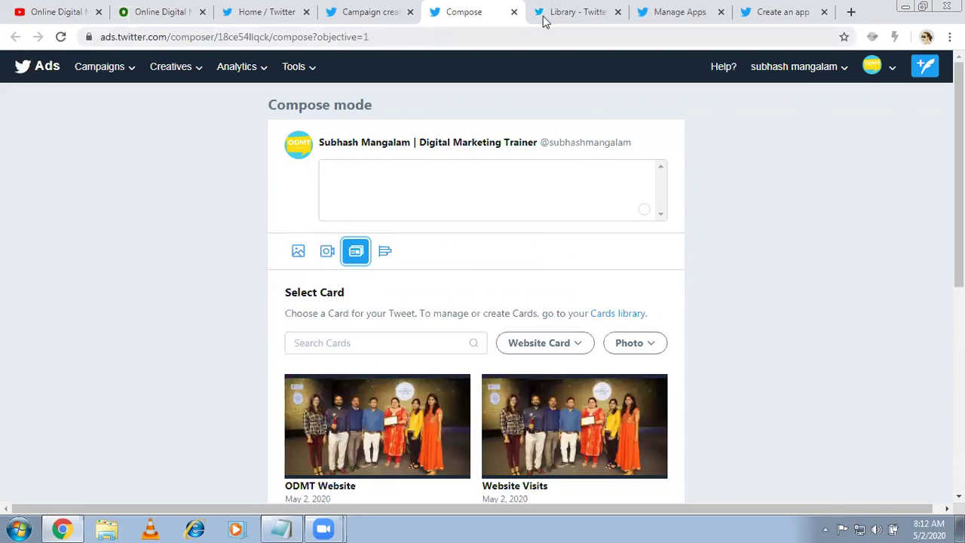
Step: Open the Cards library and start creating a new image app Card
left_click(188, 74)
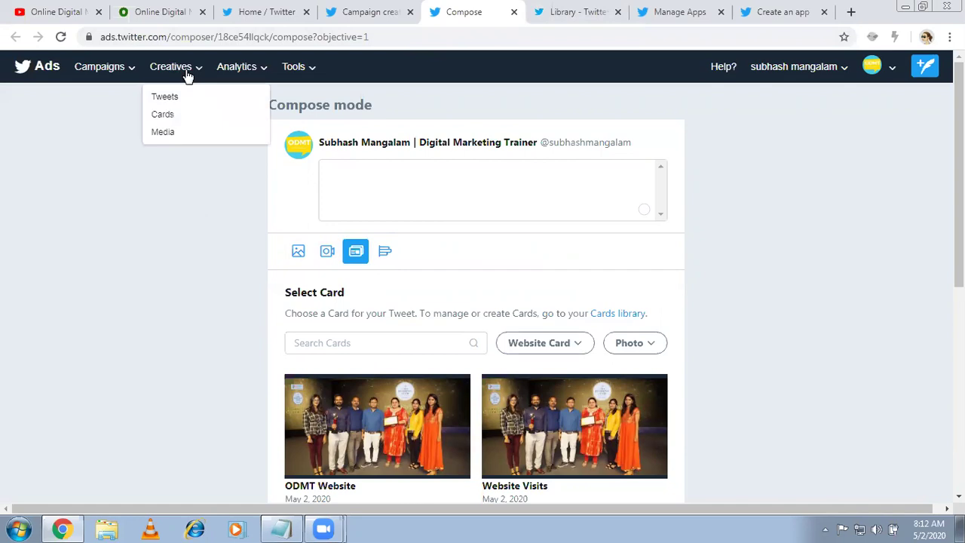
left_click(165, 114)
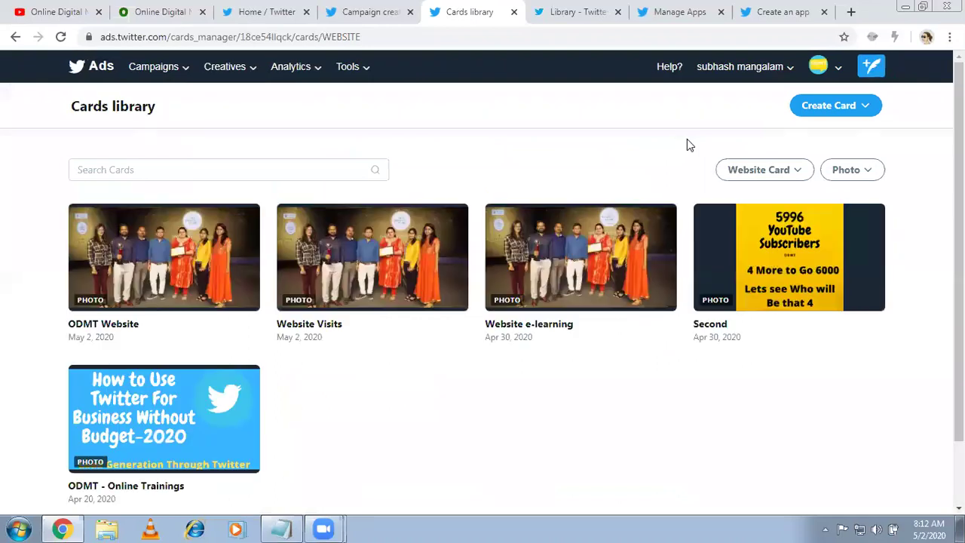
left_click(867, 105)
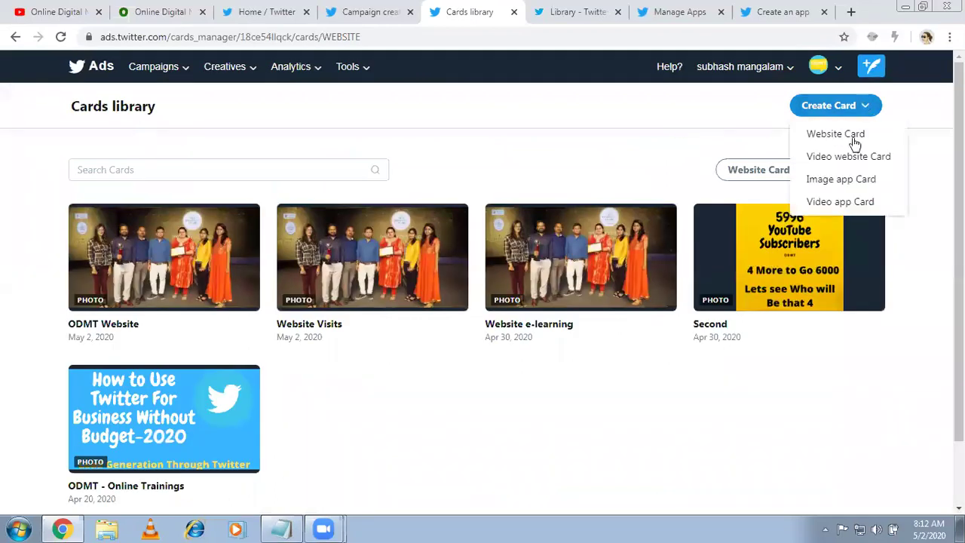
left_click(841, 180)
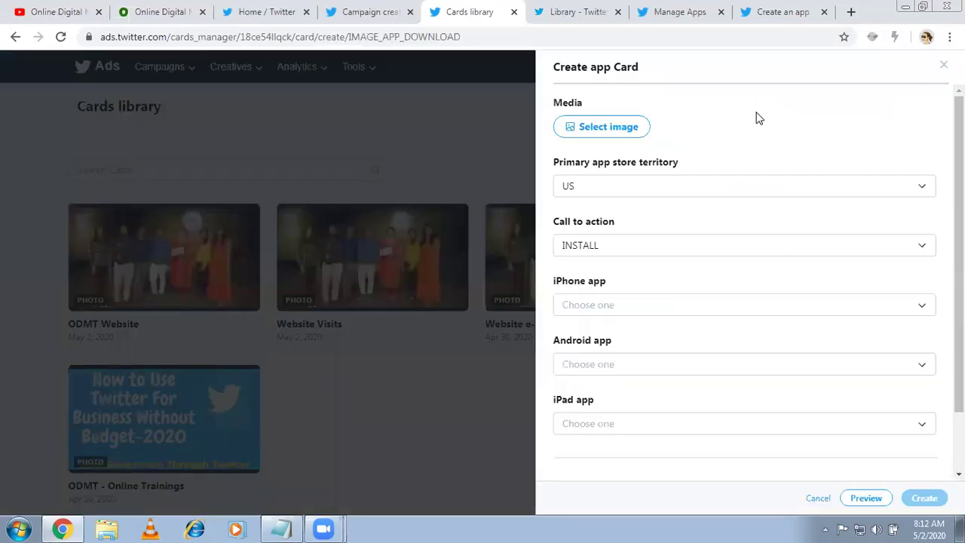
Step: Upload the group award photo from the Desktop folder as the Card's image and crop it to 1.91:1
left_click(610, 128)
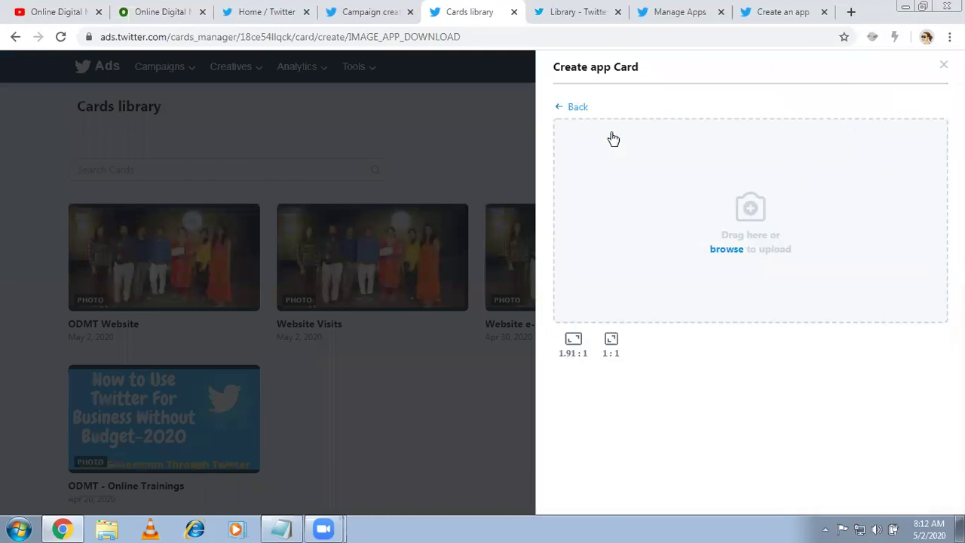
left_click(718, 244)
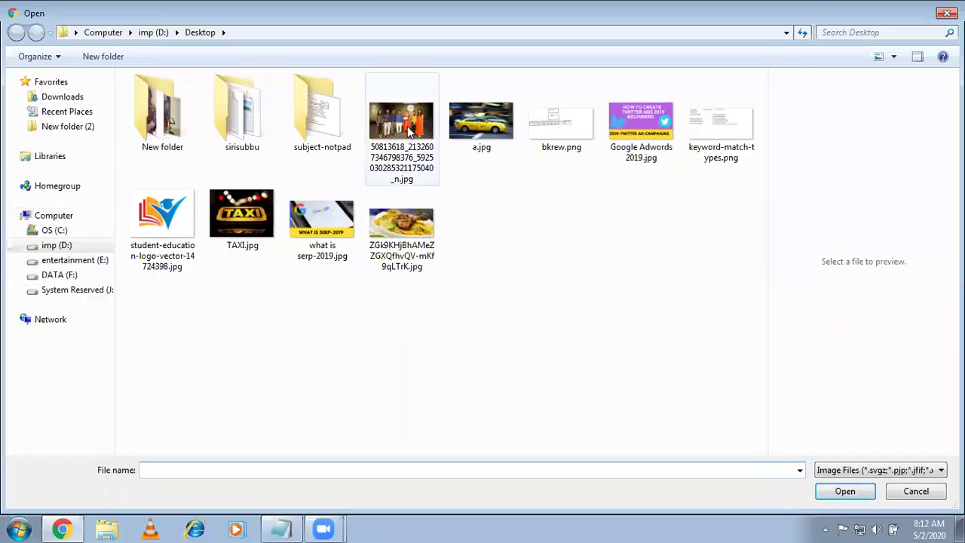
double_click(407, 126)
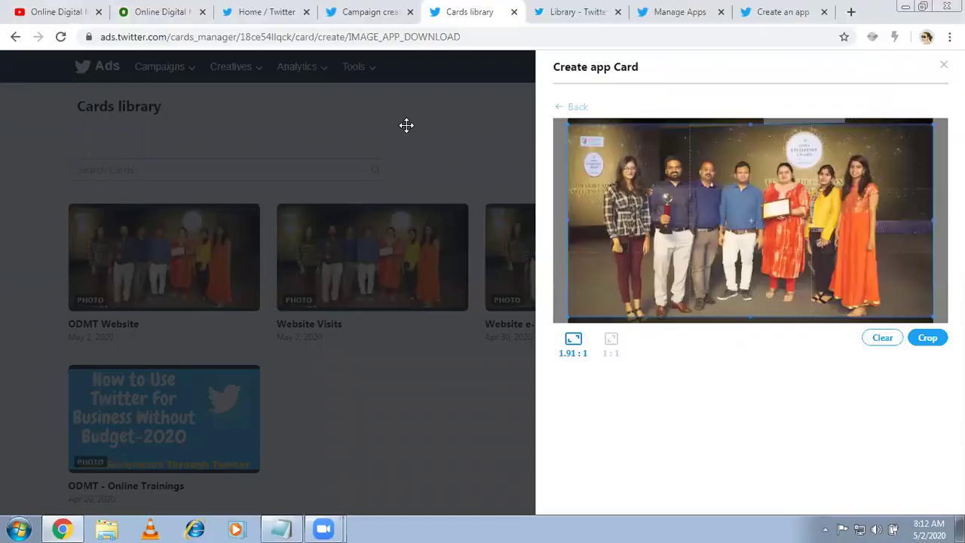
left_click(926, 339)
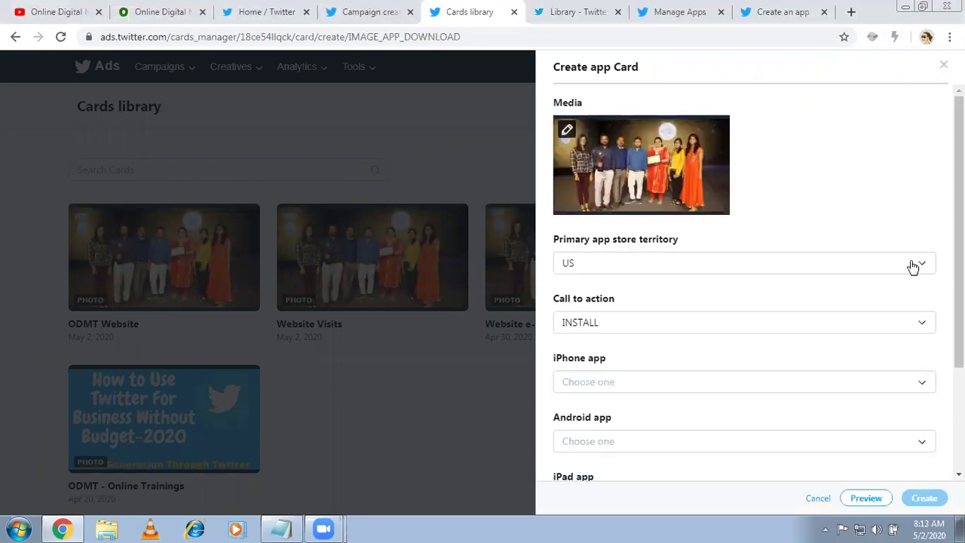
Step: Check the app Card's call-to-action and iPhone app options, and choose Swiggy Food Order & Delivery as its Android app
left_click(838, 328)
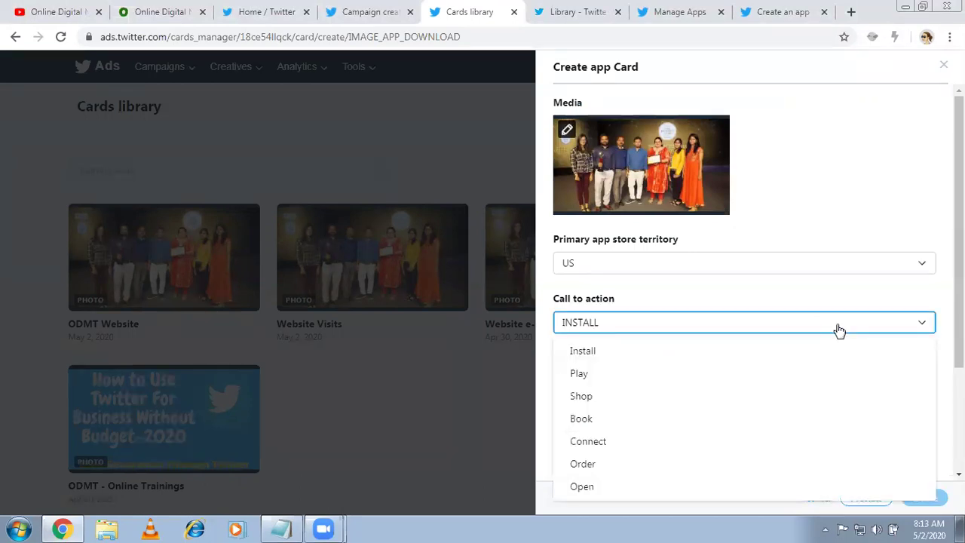
left_click(838, 329)
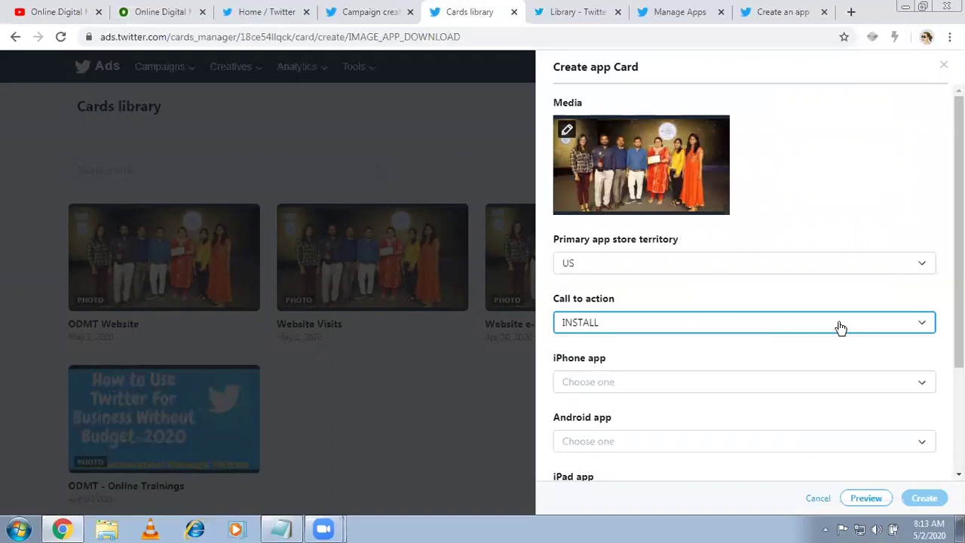
scroll(919, 327, "down", 2)
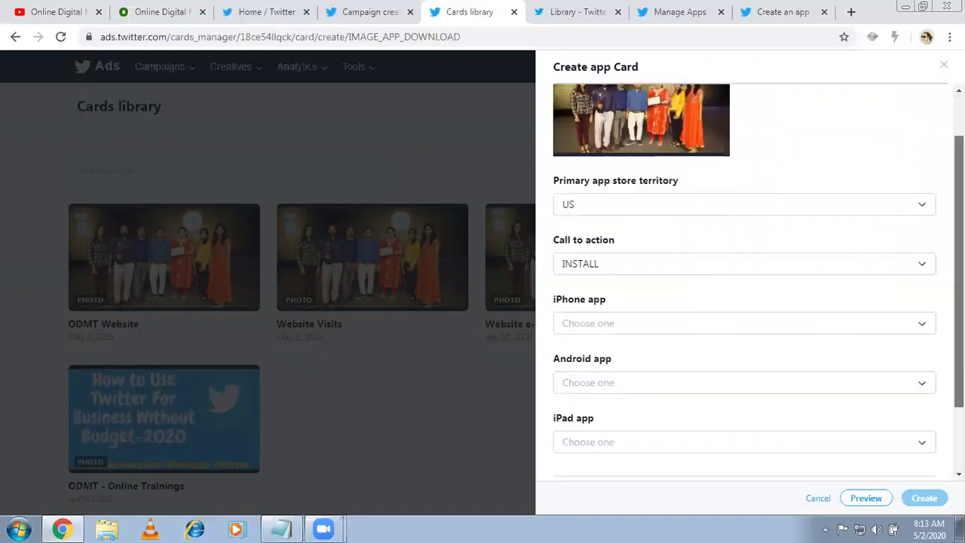
left_click(920, 315)
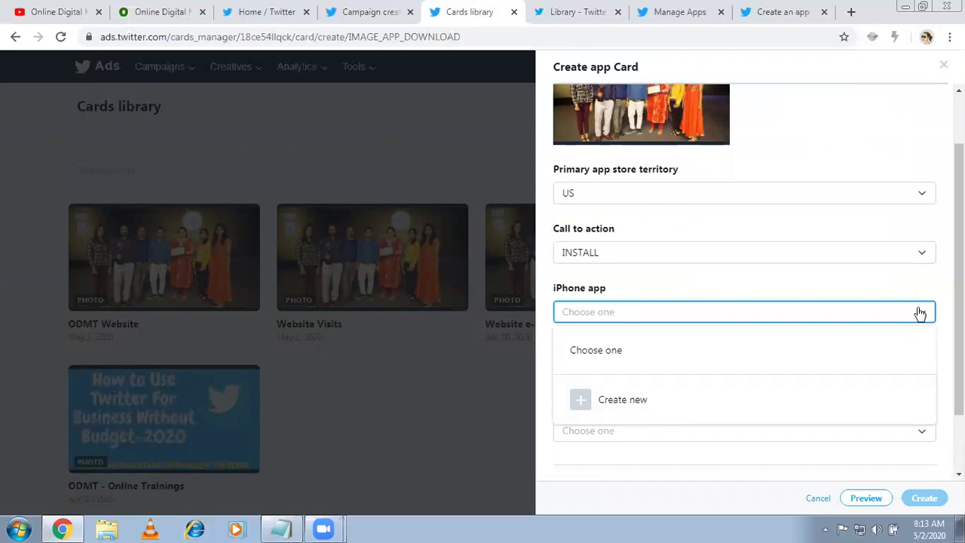
left_click(919, 314)
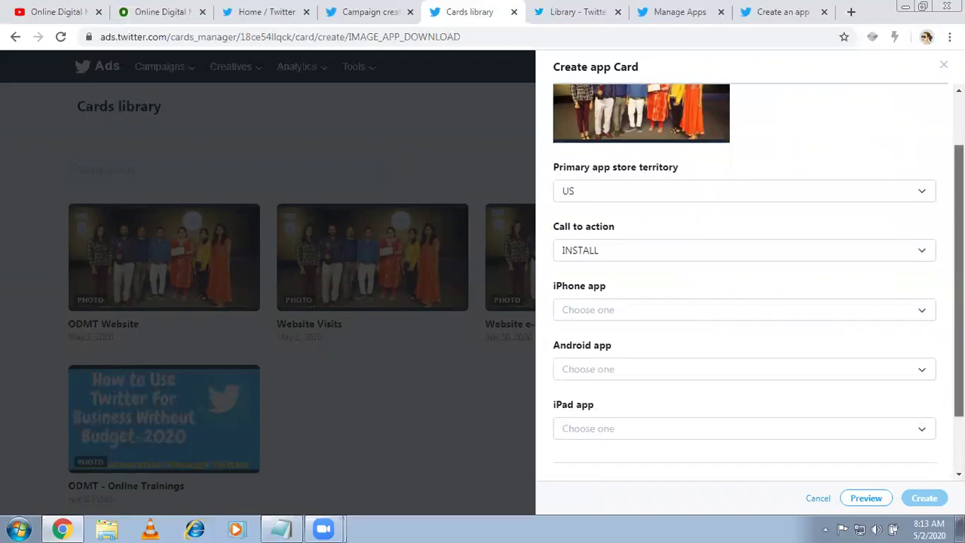
scroll(921, 305, "down", 1)
left_click(920, 303)
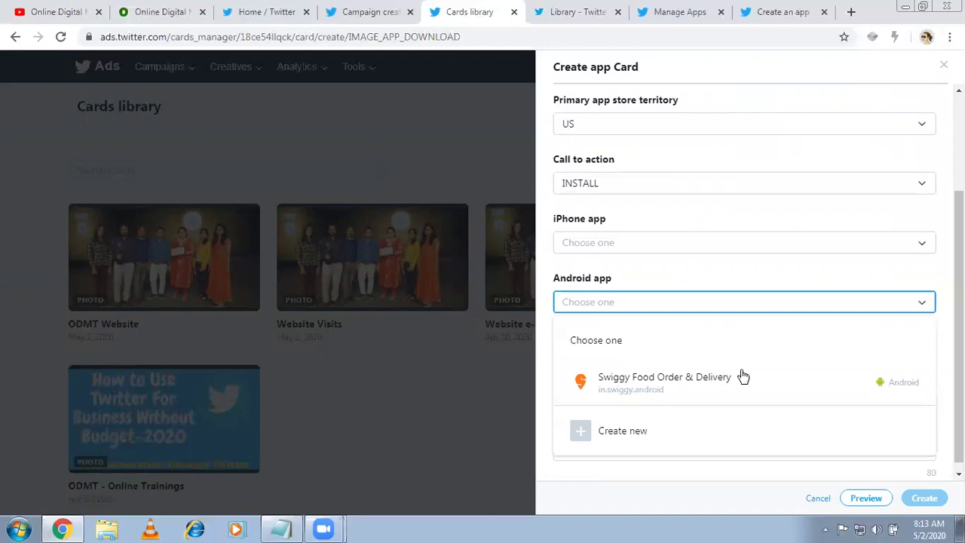
left_click(722, 375)
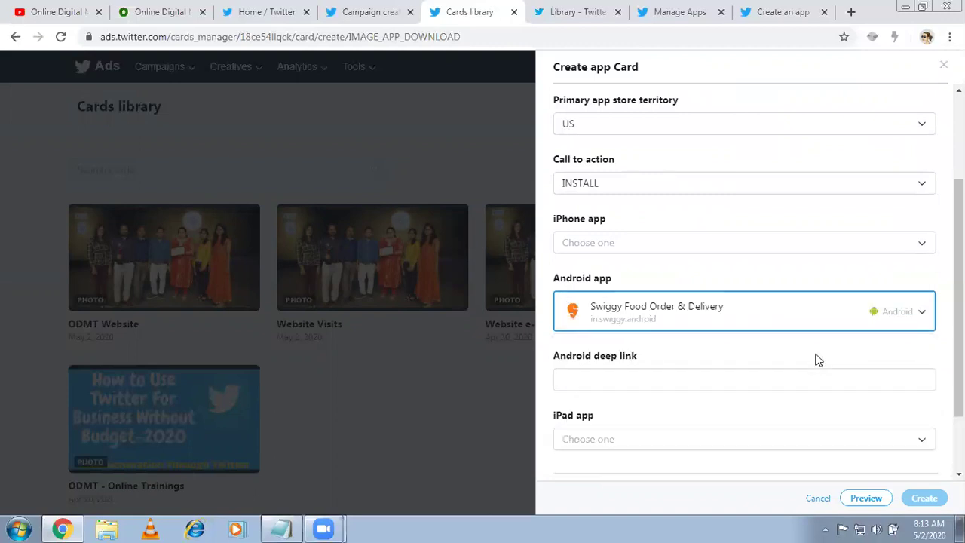
Step: Name the app Card "ODMT App" and check its filled-in settings
scroll(959, 302, "down", 1)
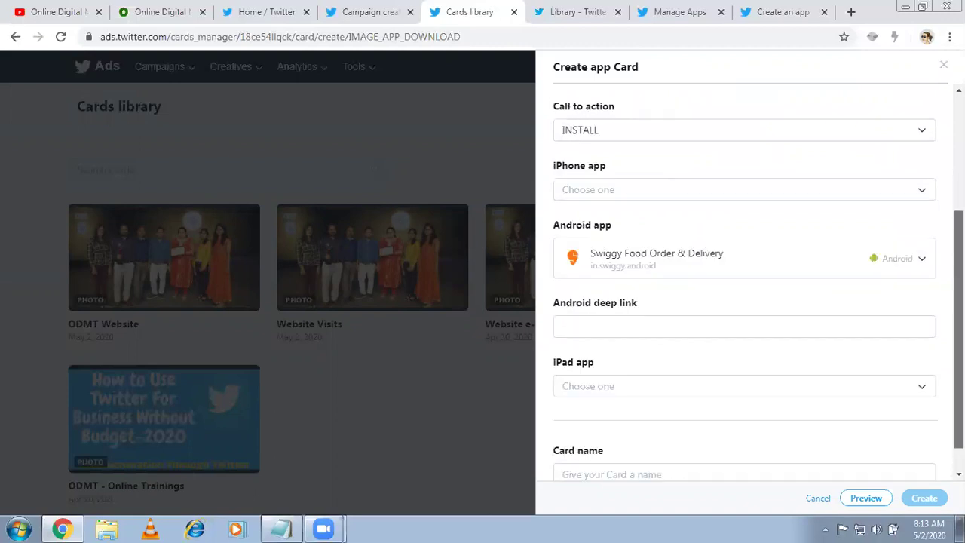
scroll(959, 301, "down", 1)
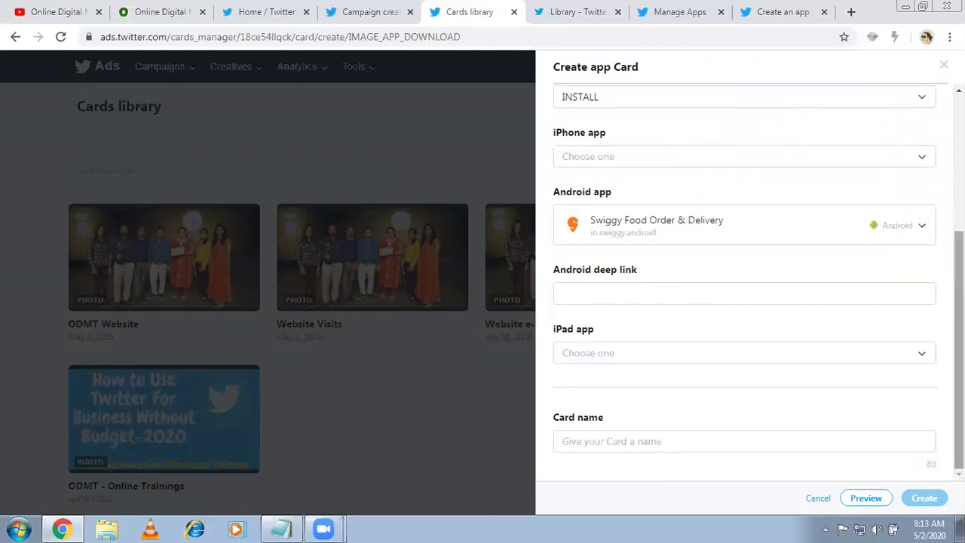
left_click(621, 447)
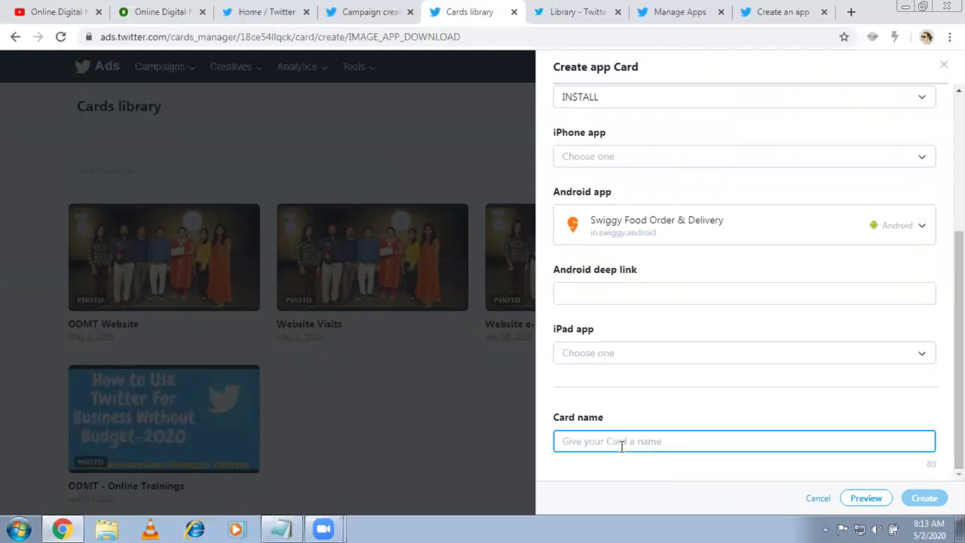
type("ODMT App")
scroll(840, 223, "up", 1)
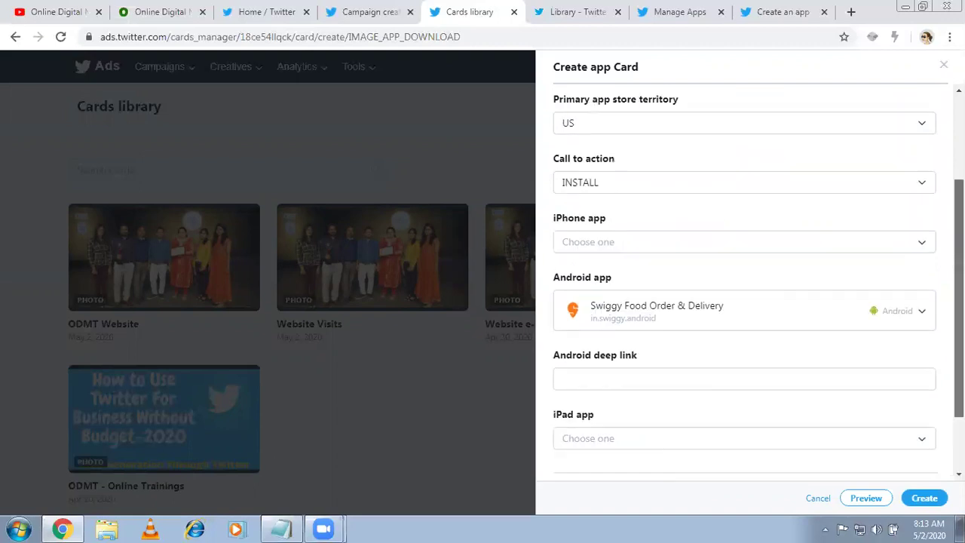
scroll(935, 490, "down", 1)
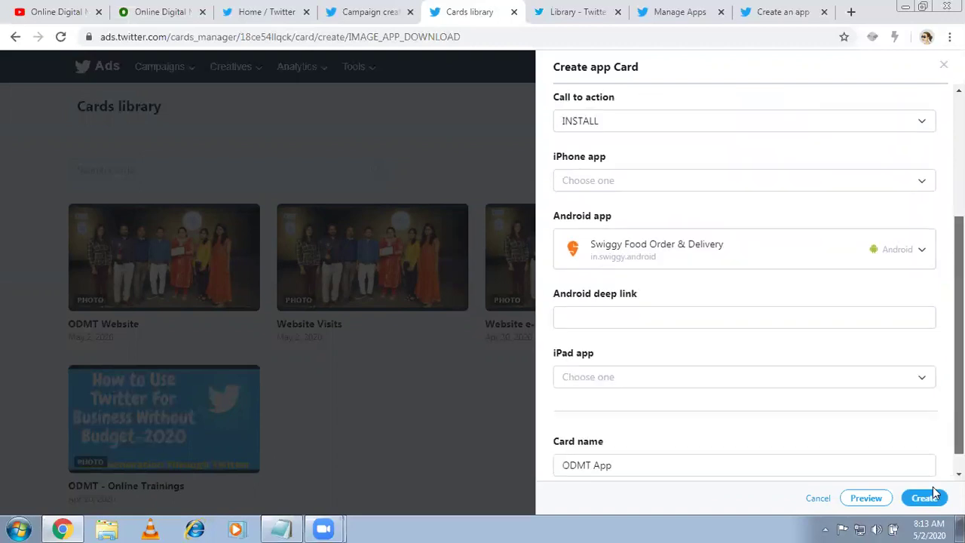
Step: Preview the app Card in its Android version and close the Card form without creating it
left_click(867, 498)
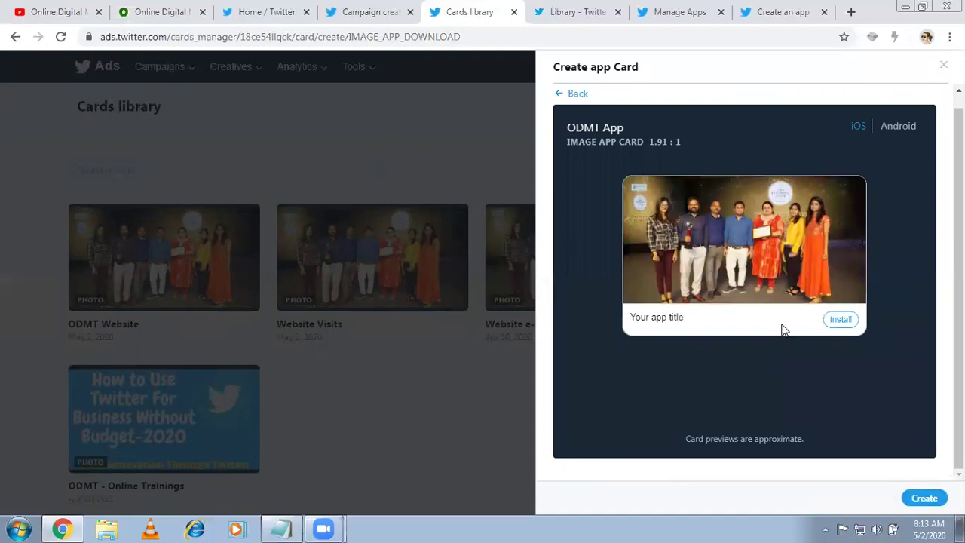
left_click(901, 127)
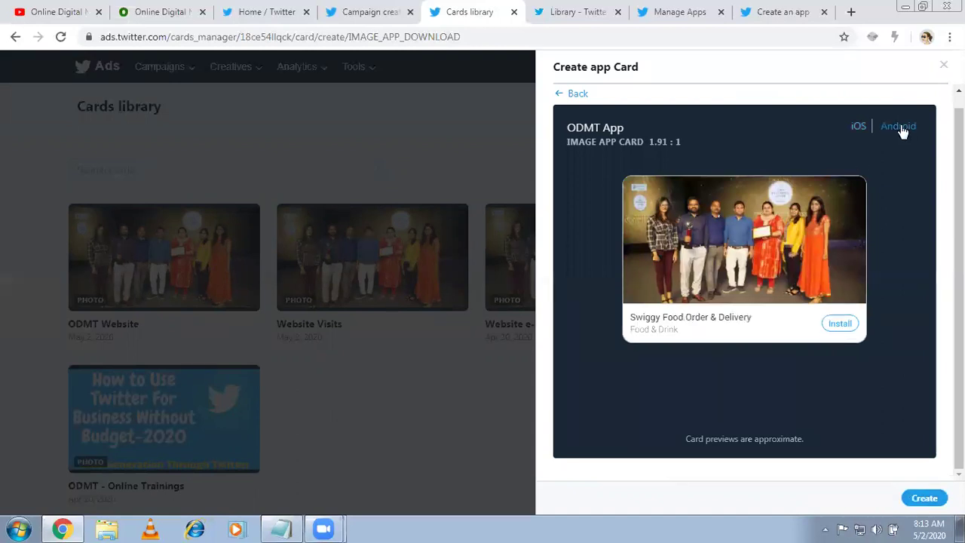
left_click(942, 67)
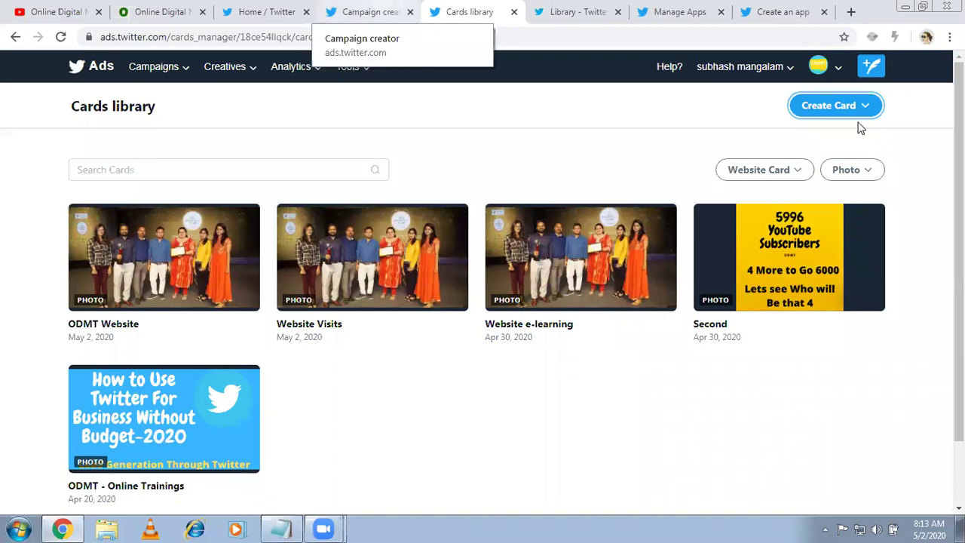
Step: In the campaign creator, exclude the Twitter Audience Platform from the ad group's placements and continue to the campaign review
left_click(388, 6)
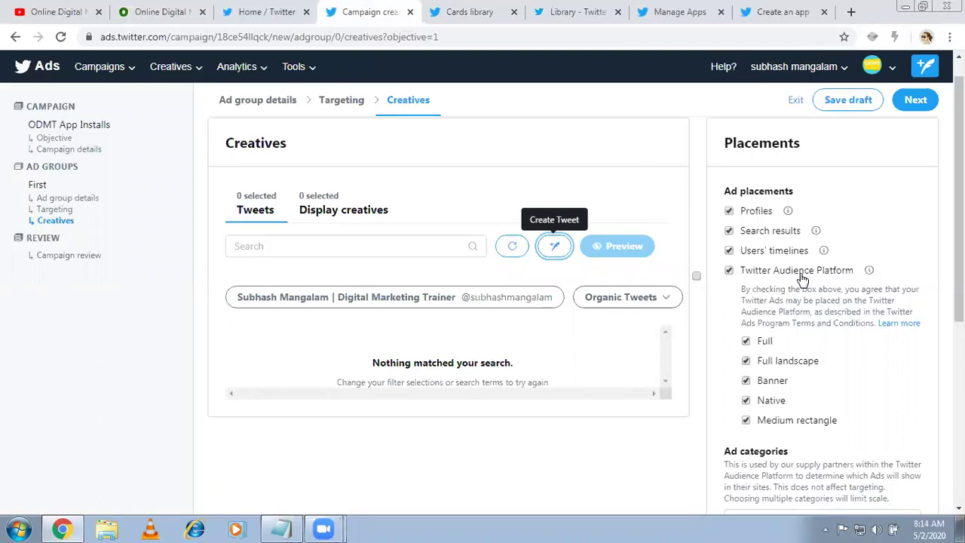
left_click(730, 270)
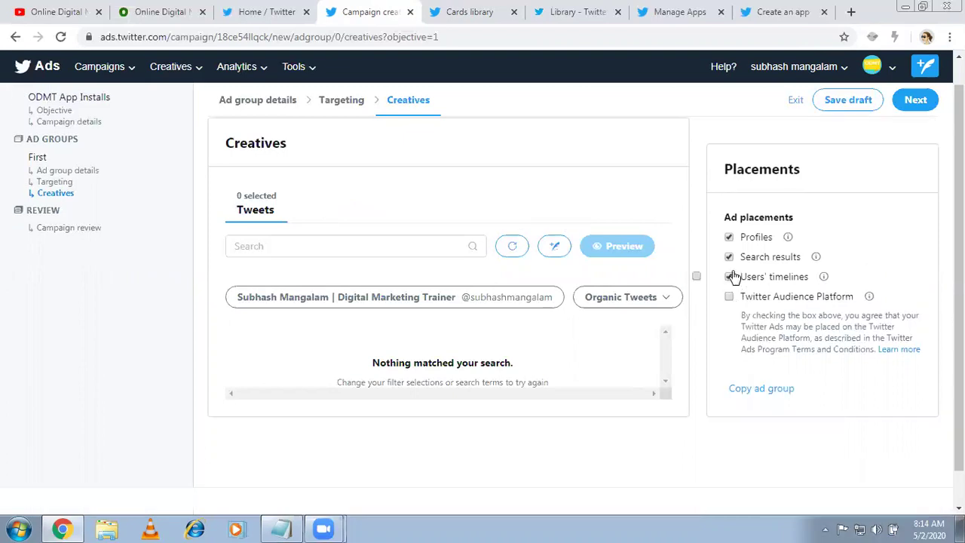
left_click(910, 108)
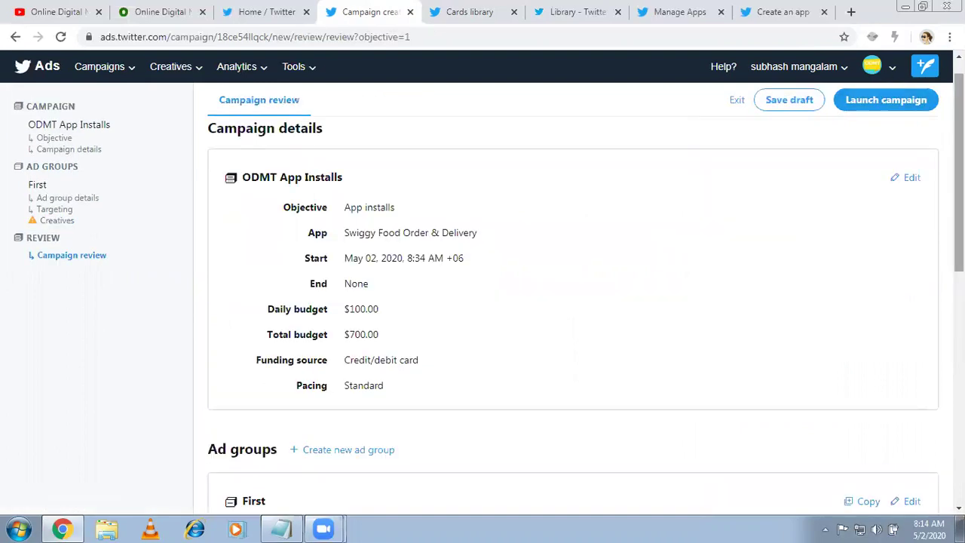
Step: Review the campaign and ad group summaries, launch the campaign and look over the credit card and billing form
scroll(573, 302, "down", 5)
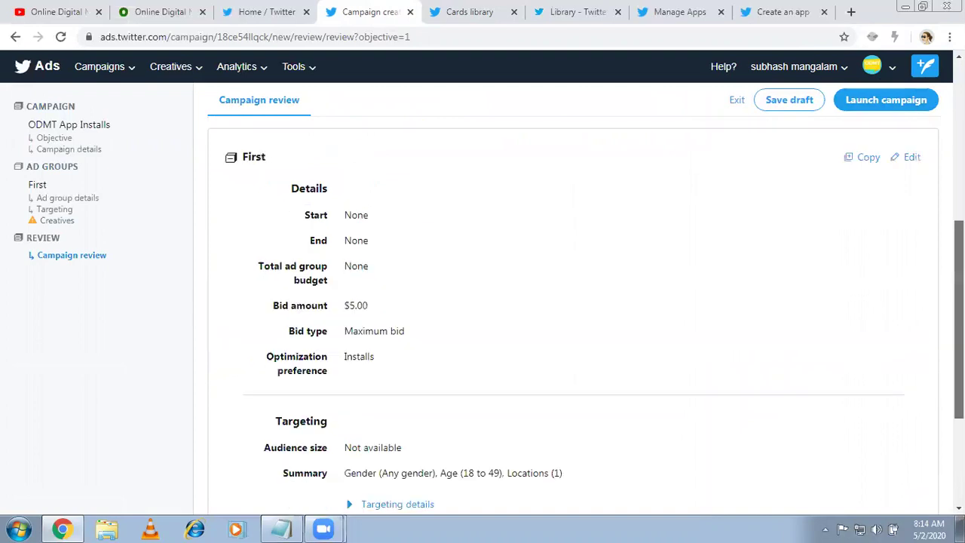
scroll(959, 301, "down", 1)
scroll(878, 102, "up", 8)
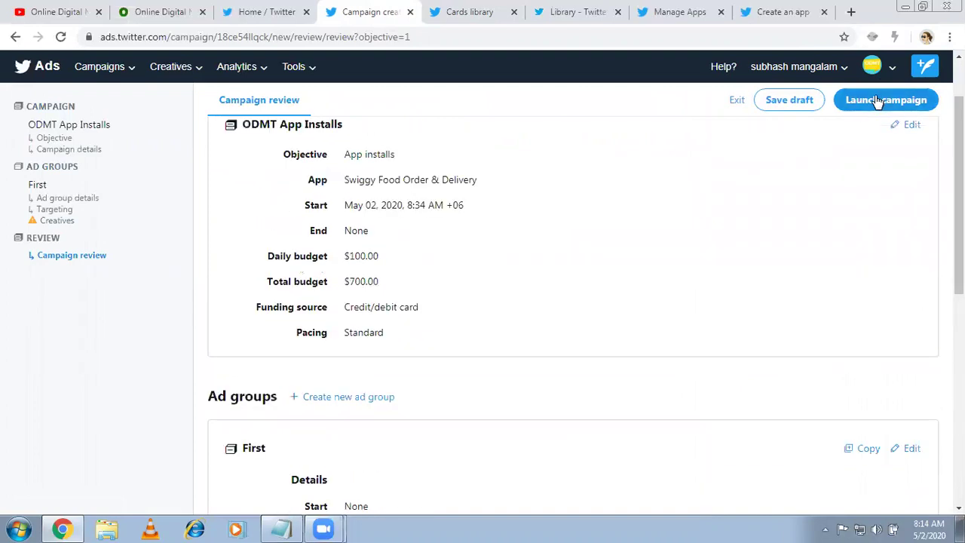
left_click(874, 99)
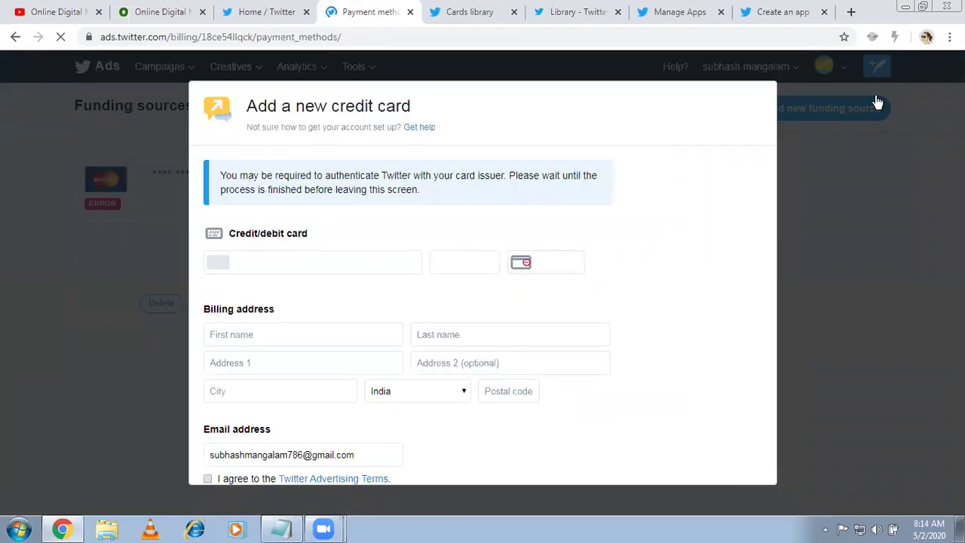
scroll(877, 102, "down", 1)
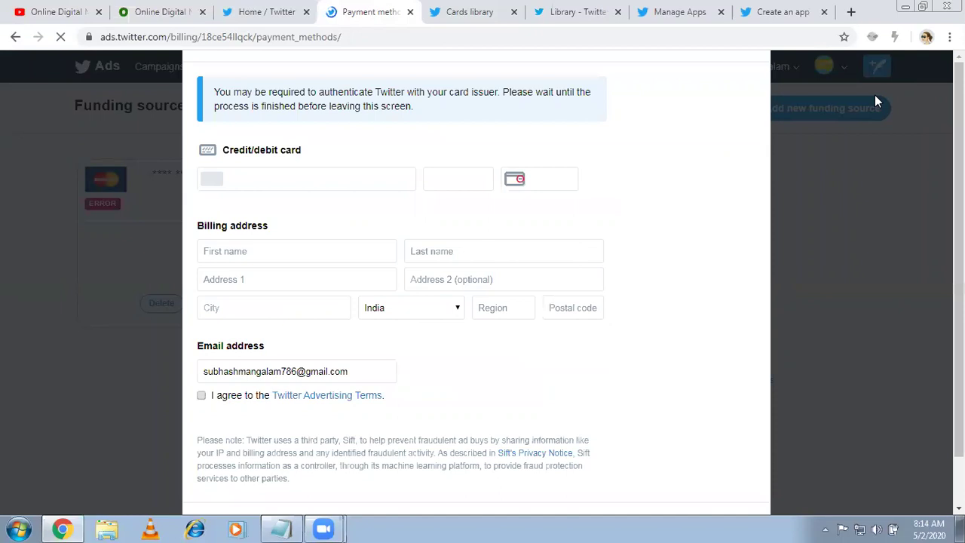
Step: Switch to the twitter-audience.txt notes in Notepad, go through the Audience, Bid and Creative lines, and add "..." after the Creative line
left_click(283, 528)
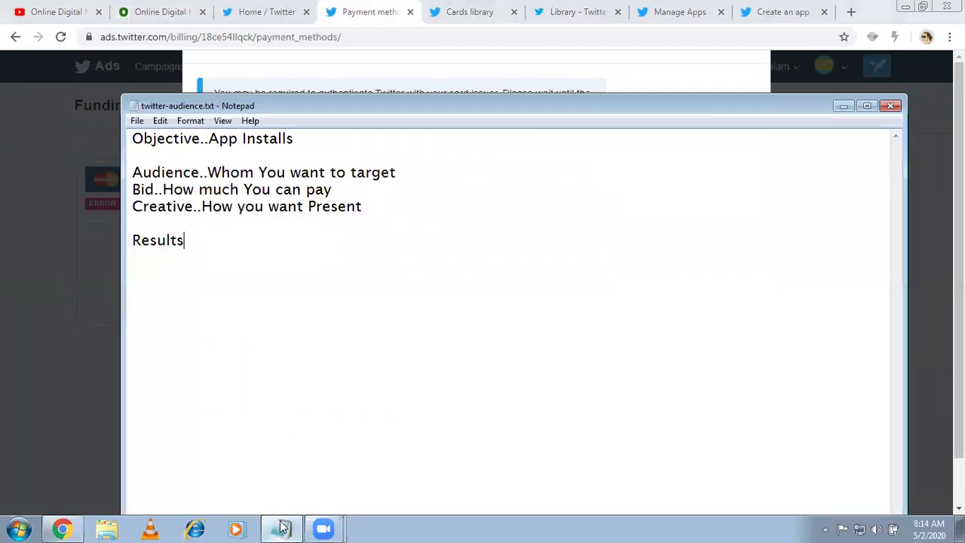
left_click(407, 171)
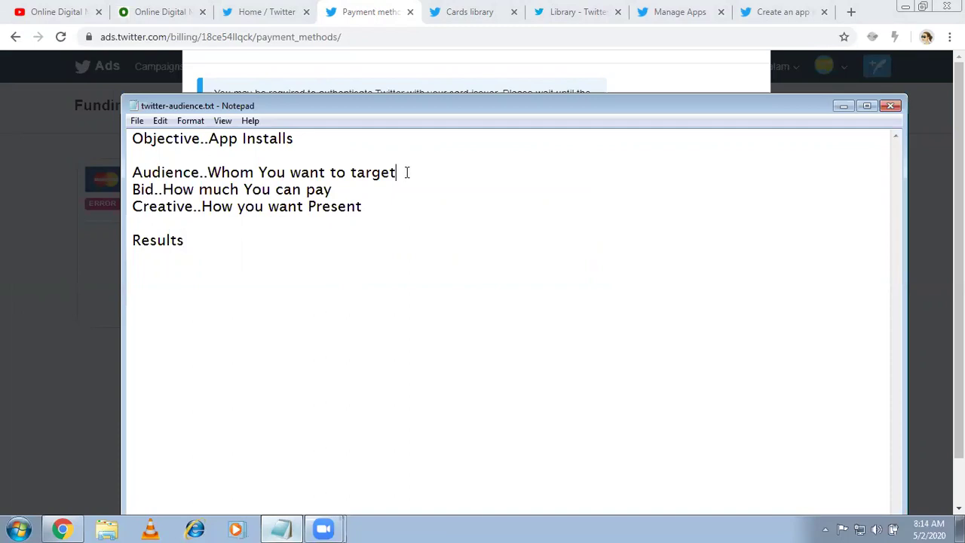
left_click(339, 186)
left_click(369, 202)
type("...")
Step: Return to Twitter Ads and reopen the Cards library to look over its Card options
left_click(462, 9)
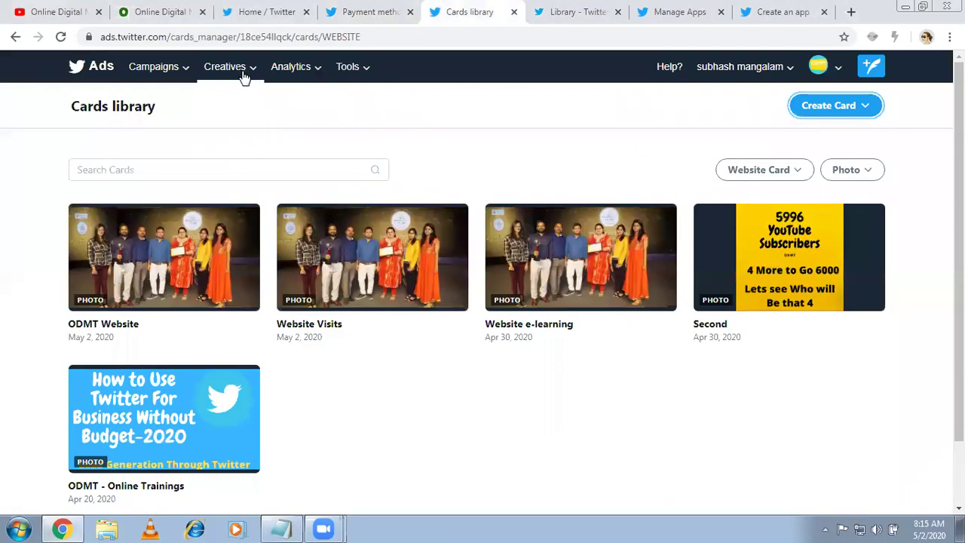
left_click(222, 114)
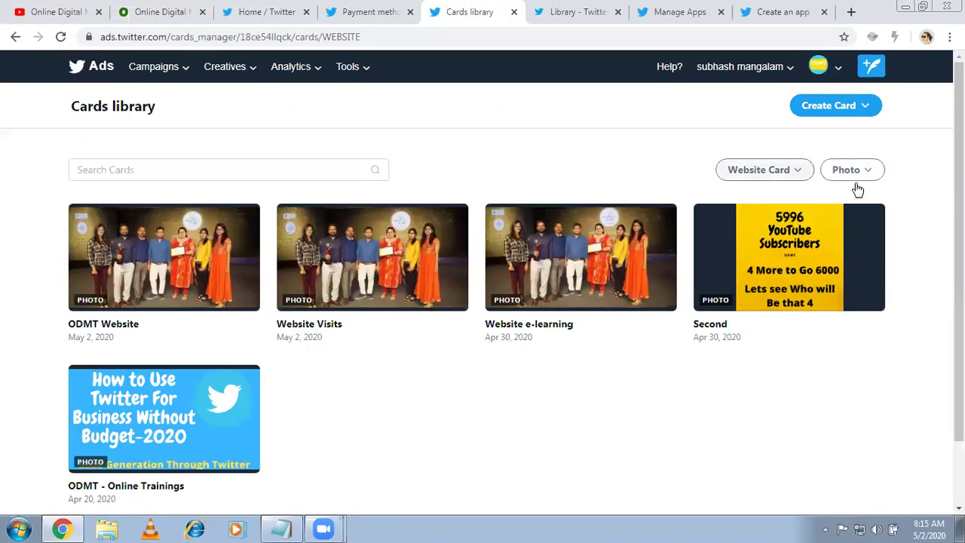
left_click(841, 181)
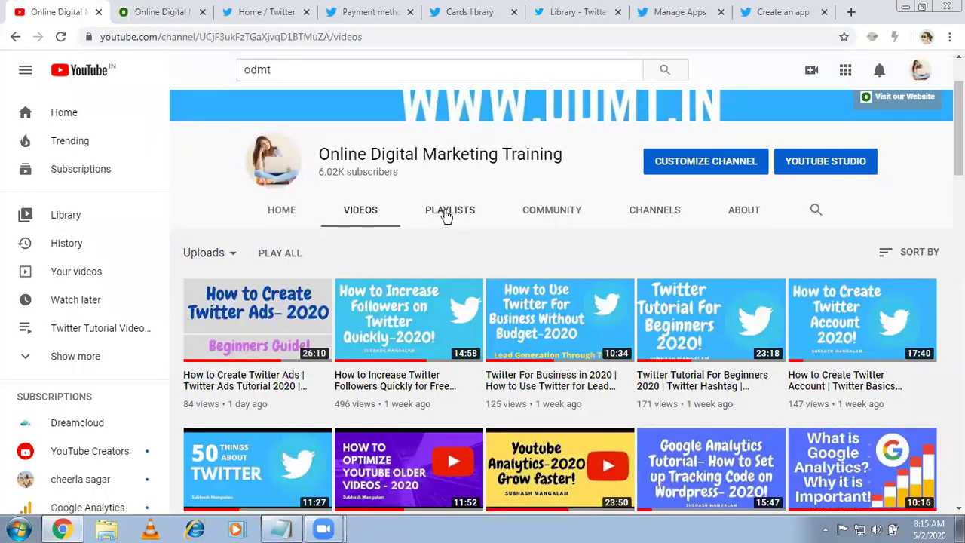
Step: Browse the playlists of the Online Digital Marketing Training YouTube channel and switch to the odmt.in website
left_click(447, 215)
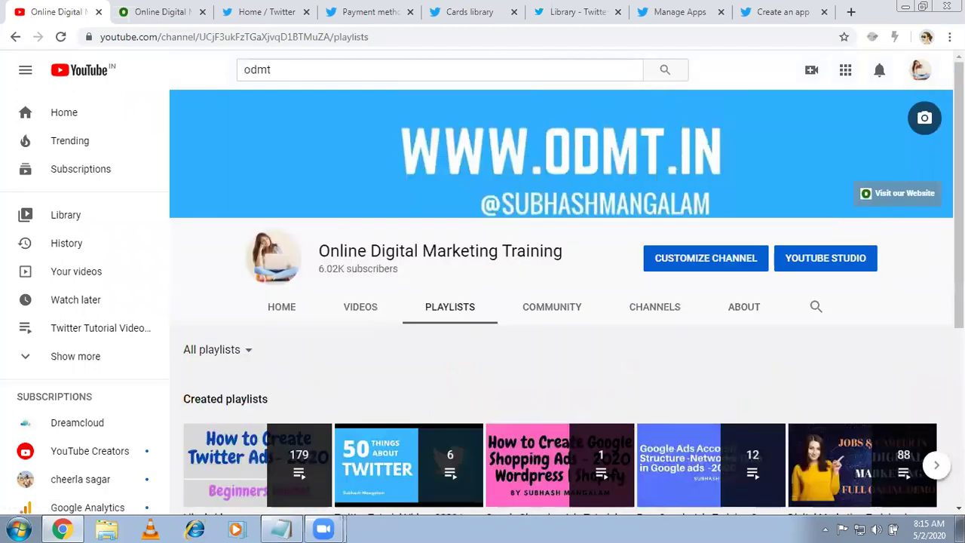
scroll(361, 336, "down", 1)
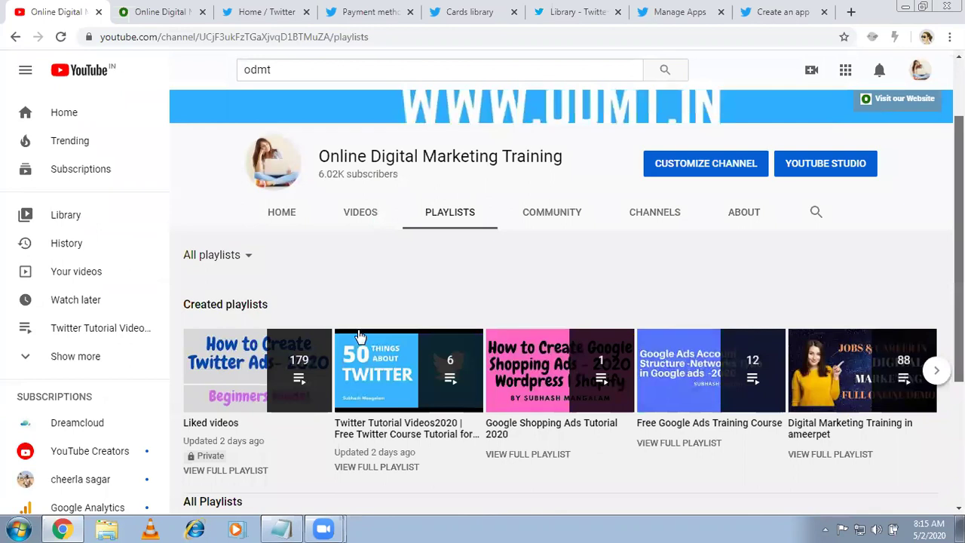
scroll(360, 336, "down", 1)
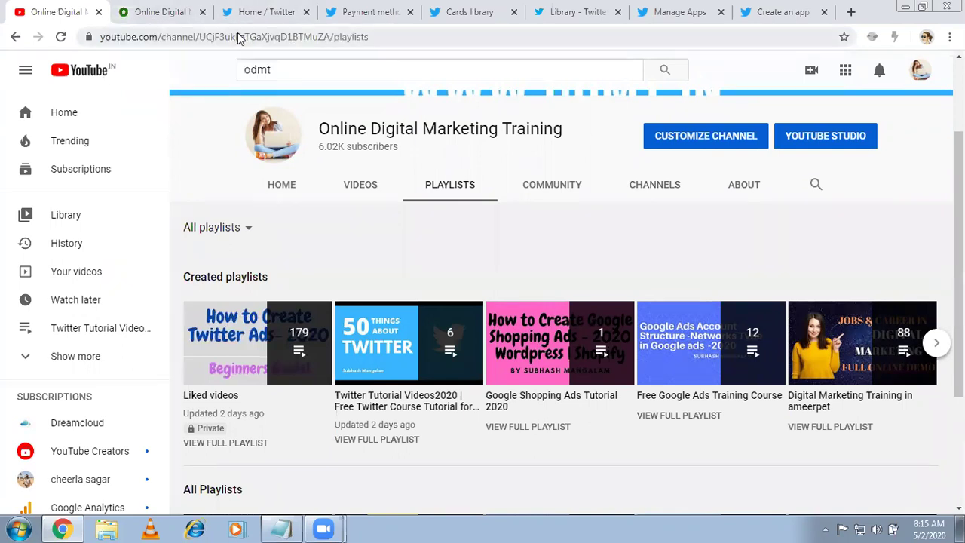
left_click(157, 10)
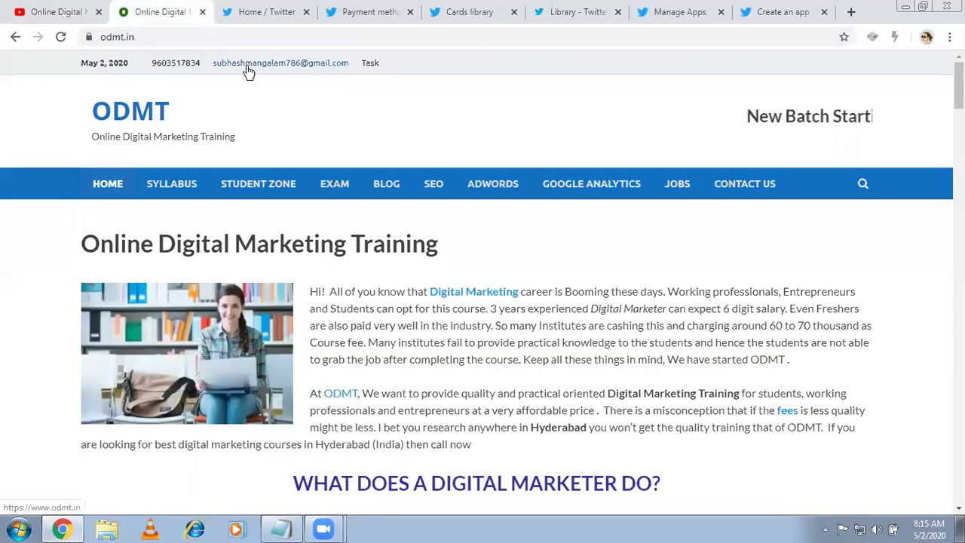